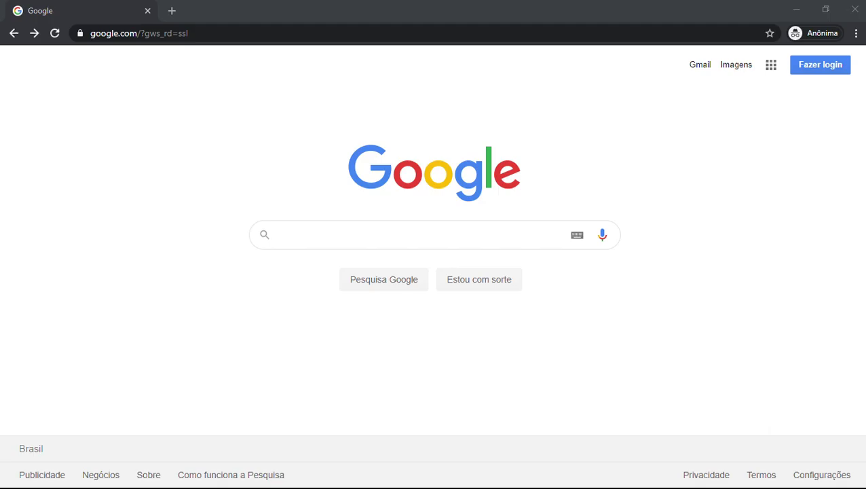
Step: Run a Google search for 'inkscape'
click(295, 236)
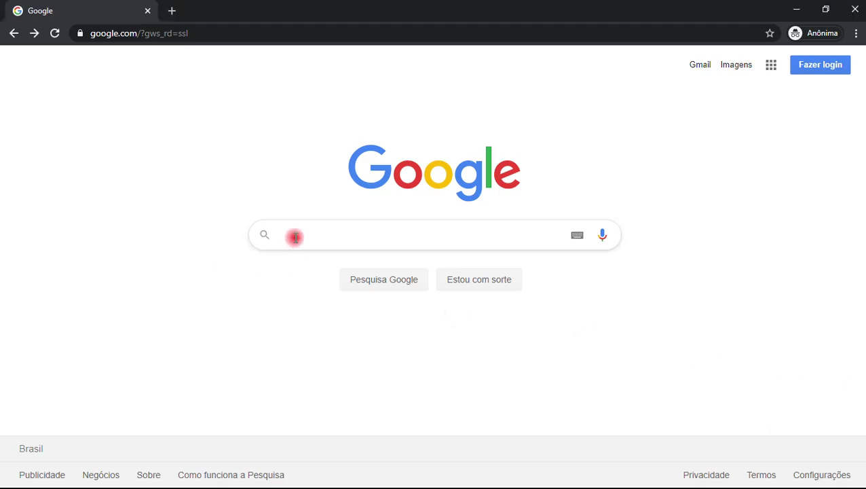
text(in)
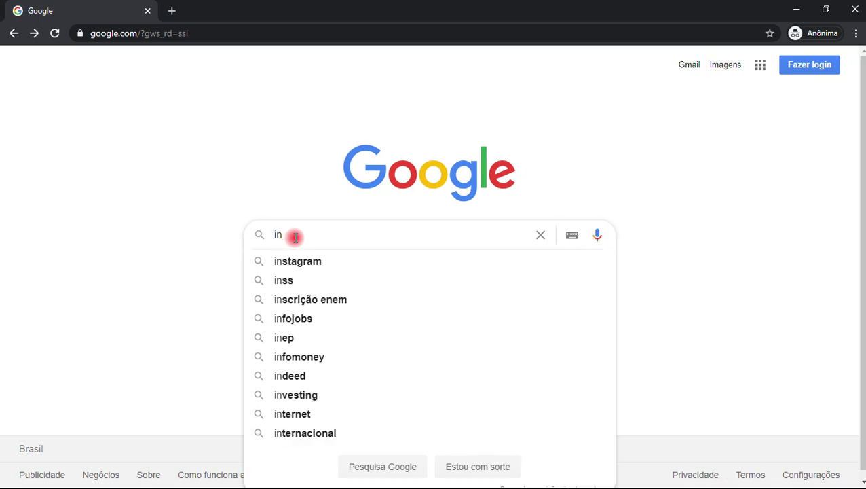
text(ks)
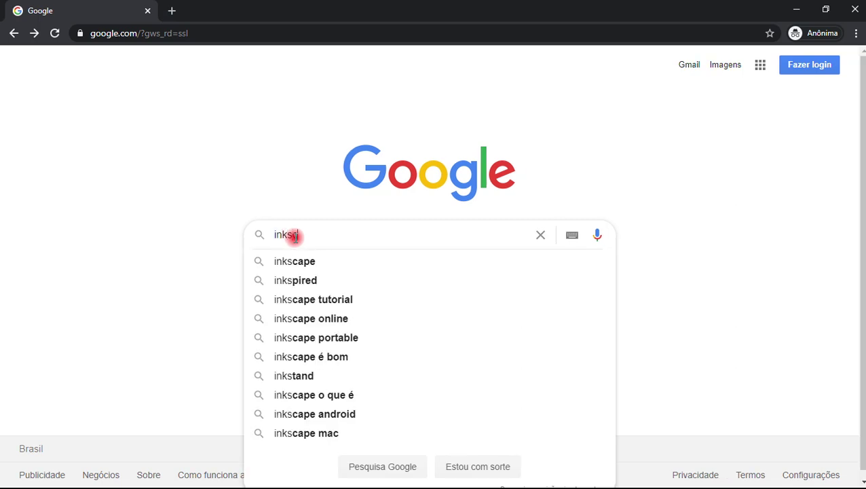
text(cape)
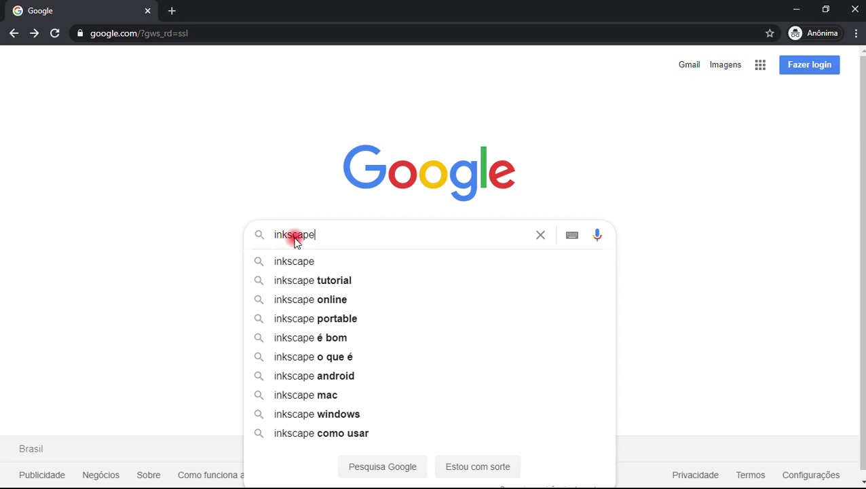
key(Return)
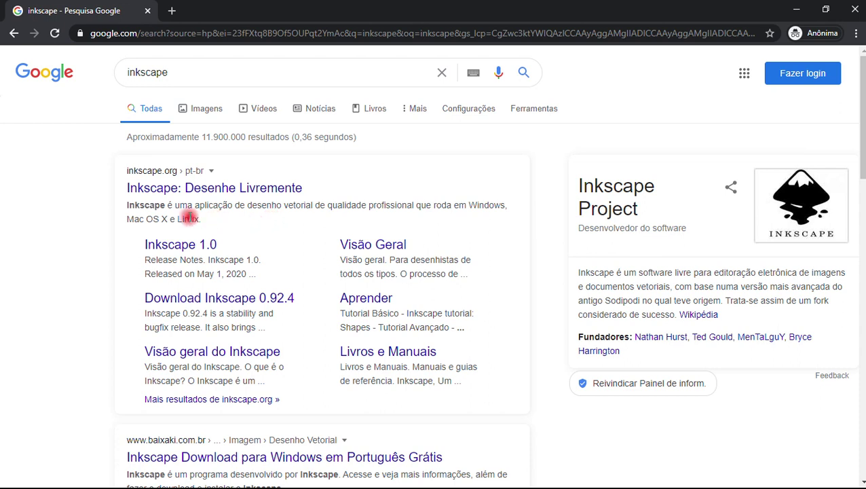
Step: Open the official inkscape.org site from the results and browse its home page
click(183, 192)
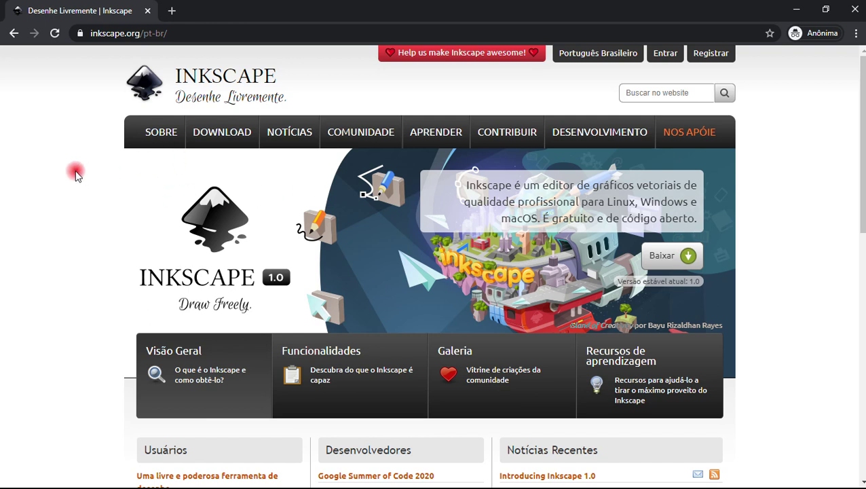
scroll(76, 184, down, 5)
scroll(77, 325, down, 3)
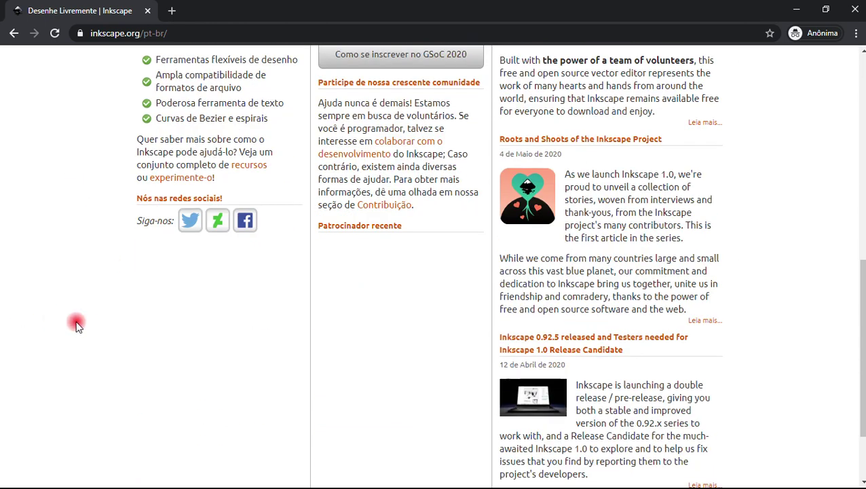
scroll(77, 325, up, 8)
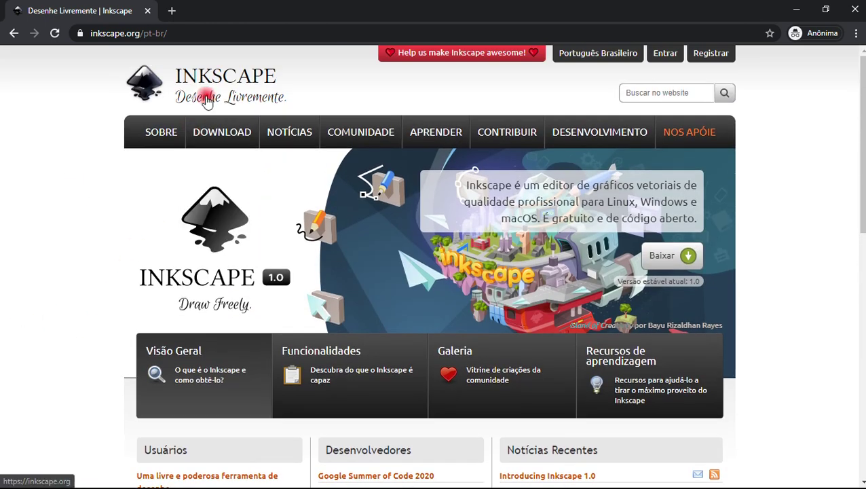
mouse_move(222, 132)
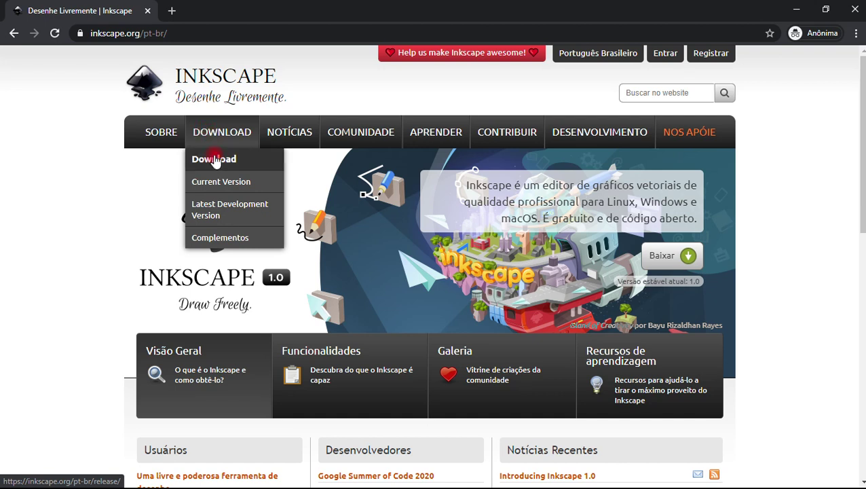
Step: Go to the Inkscape 1.0 current-version page, dismiss the translation offer and read the release notes
click(254, 182)
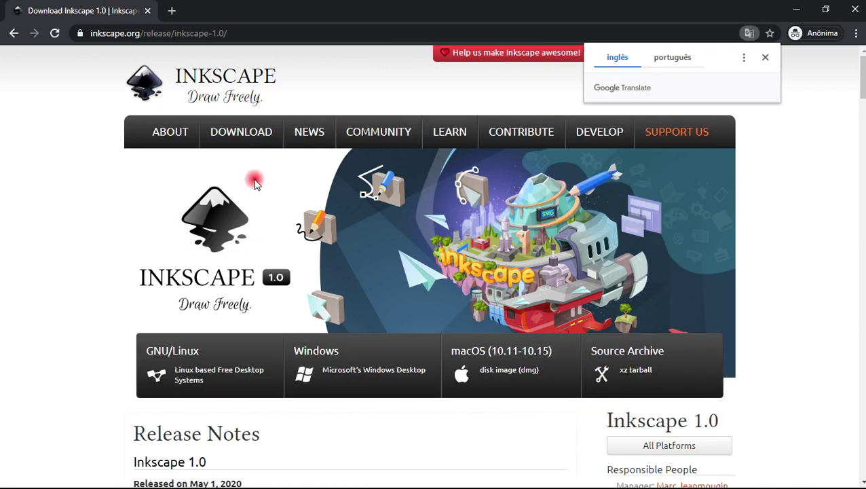
click(765, 57)
scroll(762, 231, down, 1)
scroll(762, 231, down, 2)
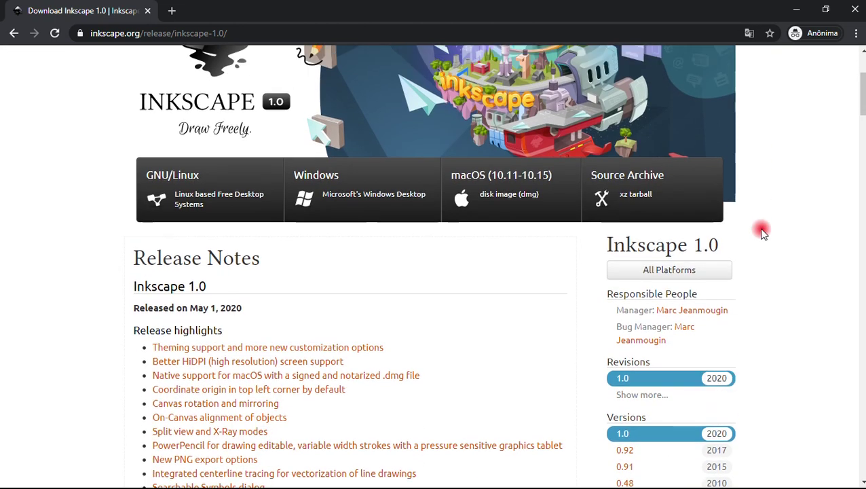
scroll(762, 231, up, 2)
scroll(762, 232, down, 2)
scroll(761, 231, down, 1)
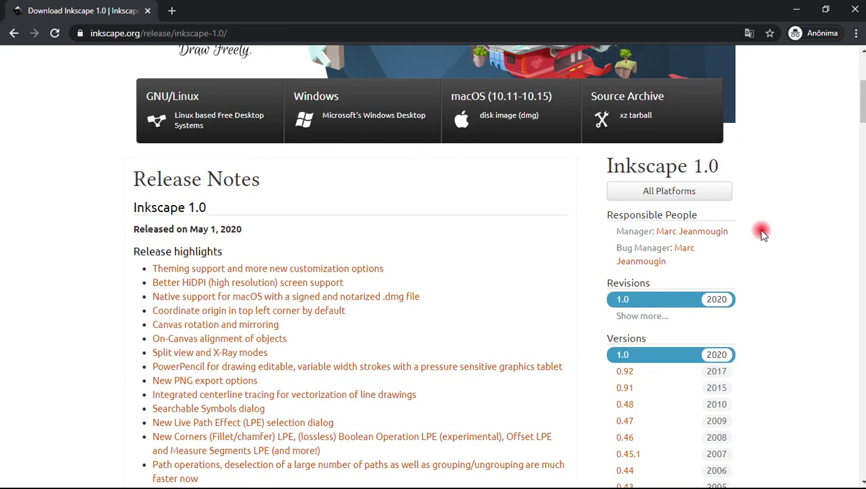
scroll(756, 326, down, 3)
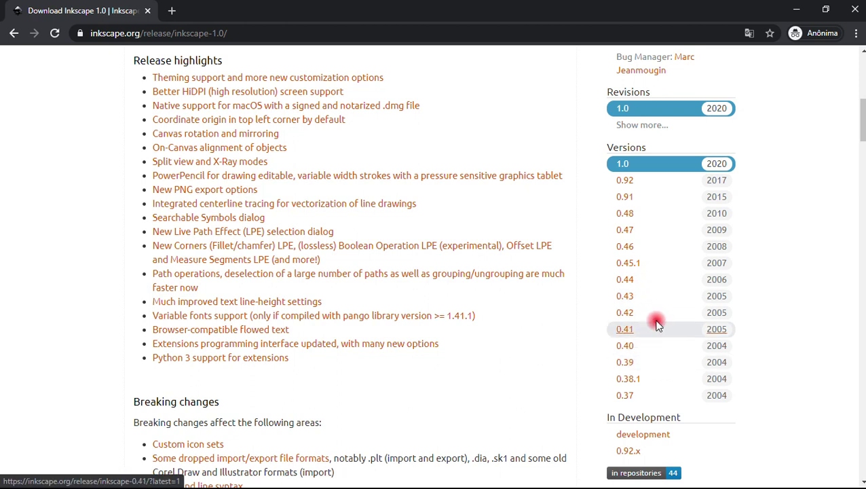
scroll(747, 334, up, 4)
scroll(749, 337, up, 2)
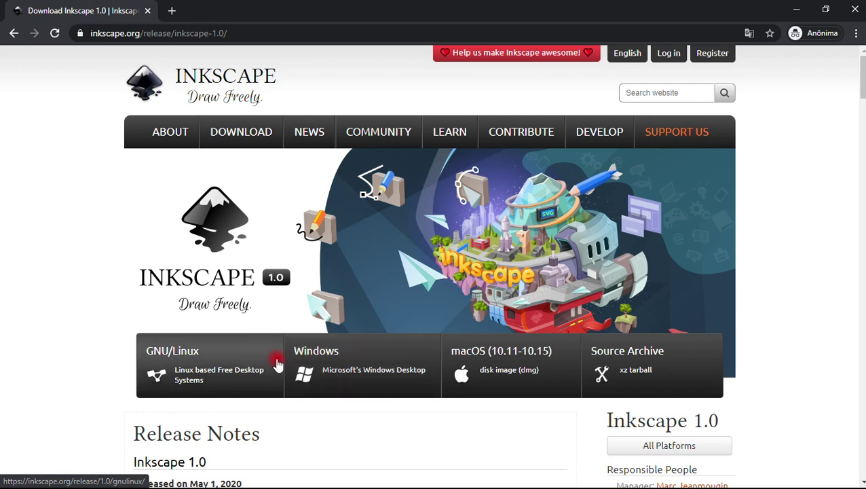
Step: Open the Windows downloads for Inkscape 1.0 and choose the 32-bit version
click(326, 361)
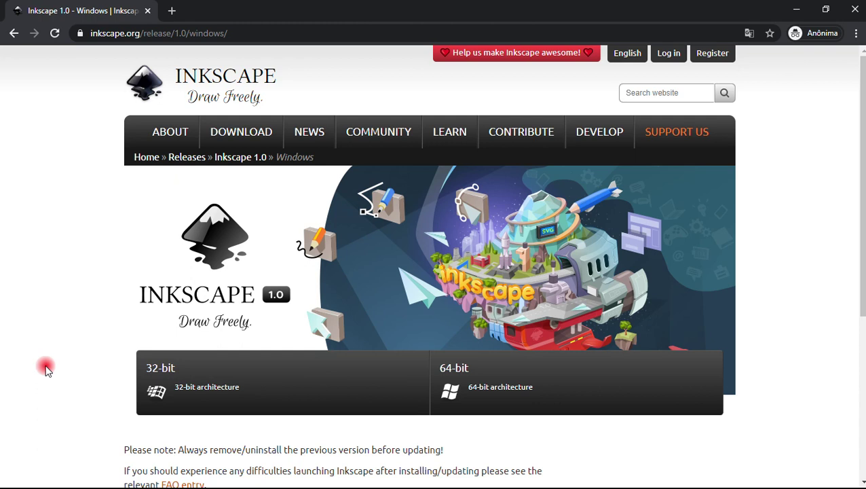
scroll(54, 328, down, 1)
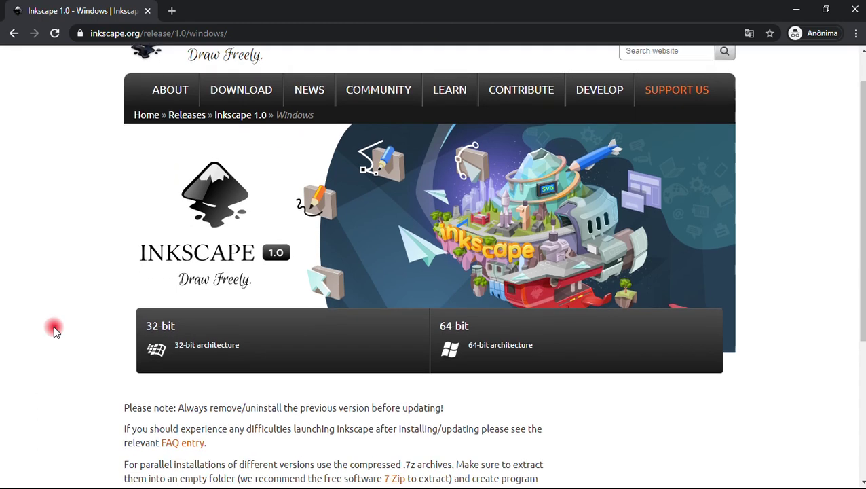
scroll(56, 330, down, 2)
scroll(55, 328, up, 3)
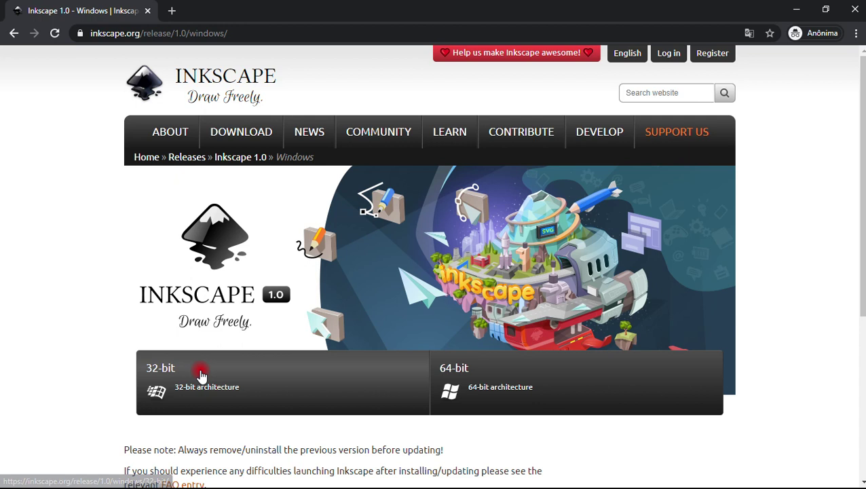
click(191, 384)
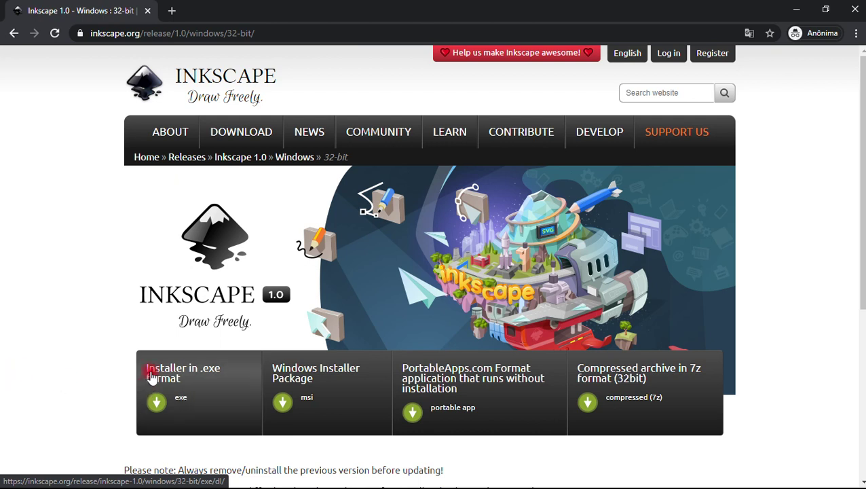
Step: Download the 32-bit .exe installer, then minimise the browser to reach the desktop
click(185, 370)
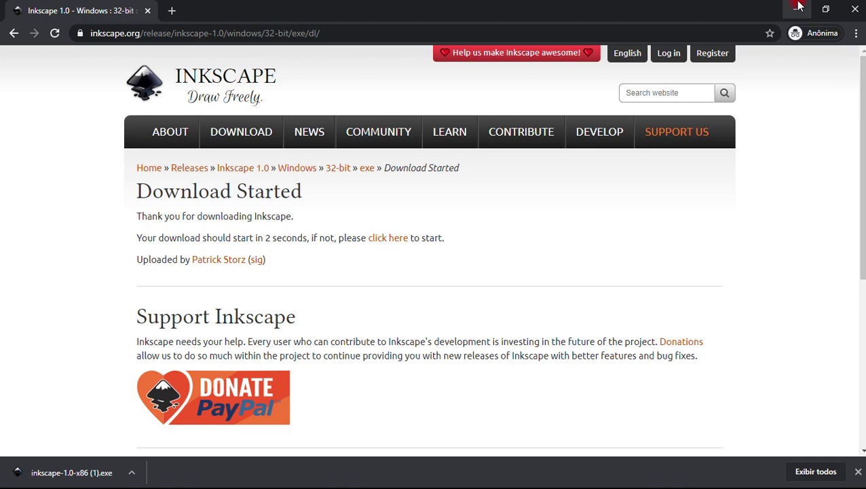
click(798, 6)
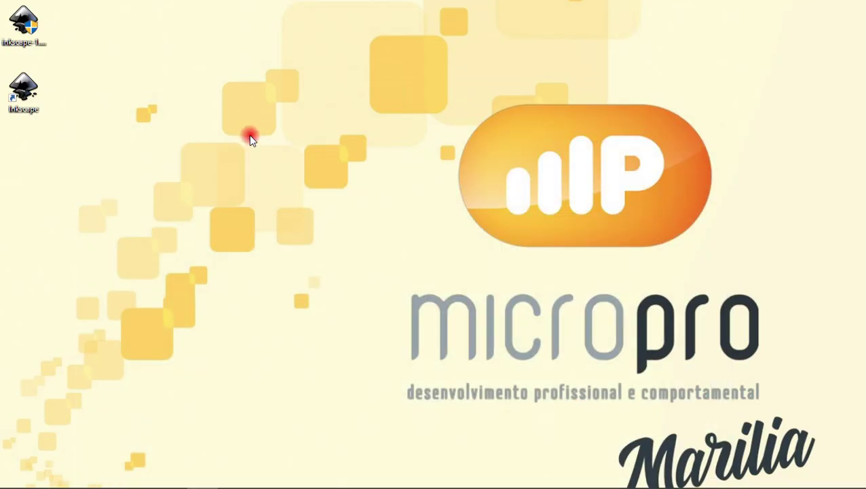
Step: Launch Inkscape from its desktop shortcut to get the blank Novo documento 1
double_click(23, 84)
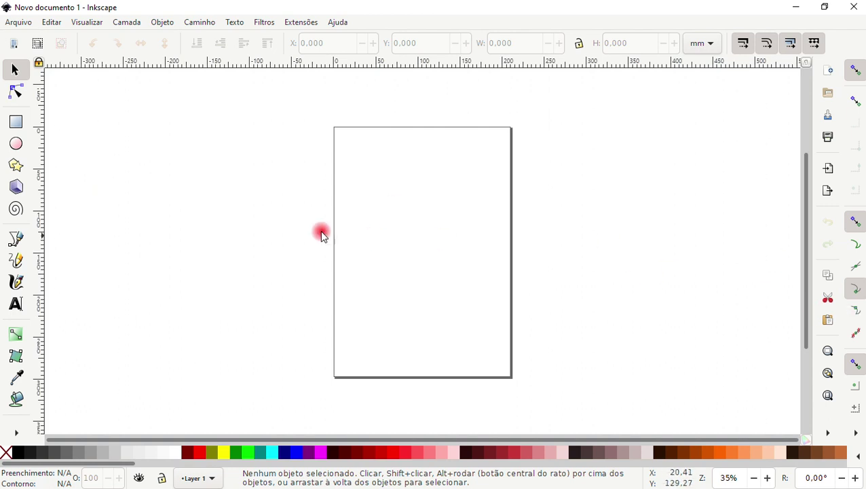
click(339, 22)
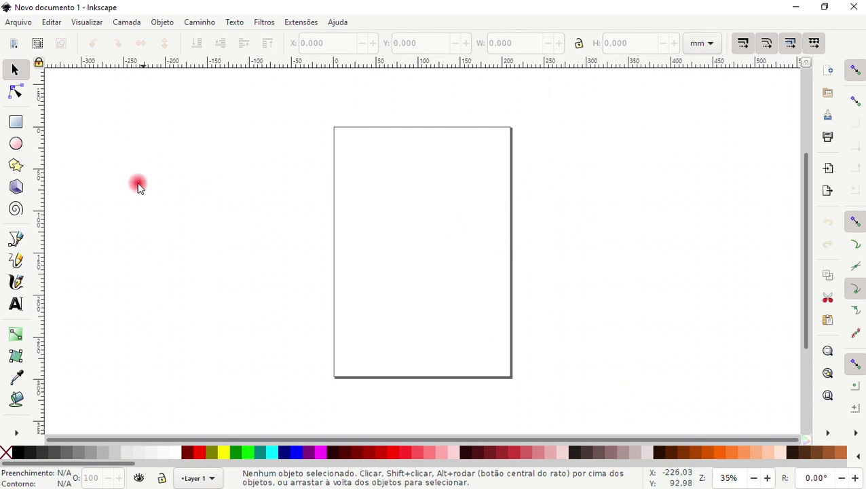
scroll(598, 265, up, 1)
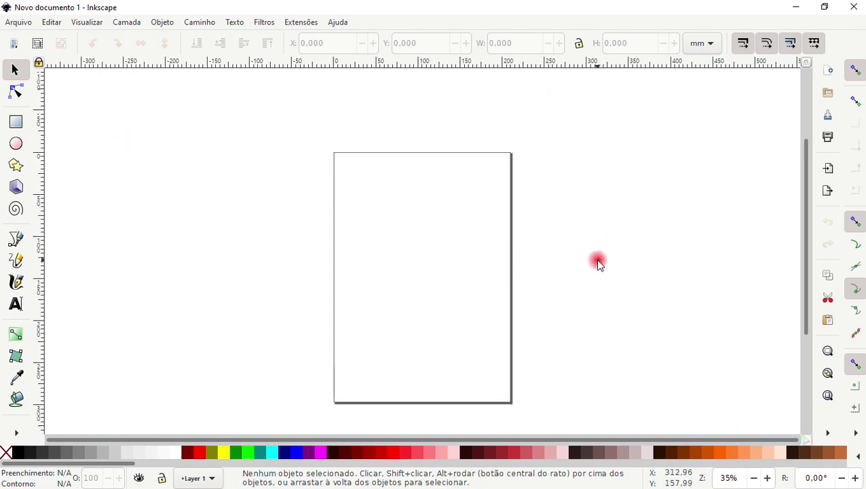
scroll(598, 265, down, 1)
scroll(598, 265, down, 2)
scroll(598, 265, up, 4)
scroll(598, 265, down, 1)
scroll(598, 265, down, 2)
scroll(598, 264, up, 6)
scroll(598, 265, down, 3)
scroll(598, 265, down, 3)
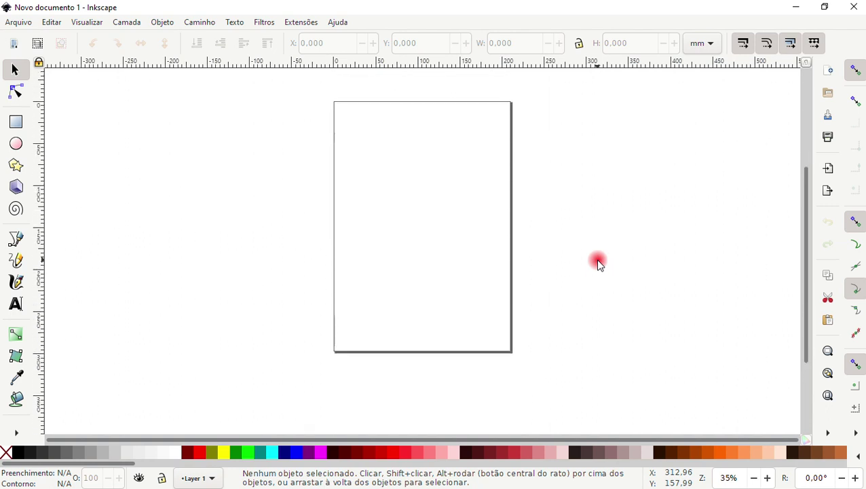
scroll(598, 265, up, 5)
scroll(598, 265, down, 6)
scroll(598, 265, up, 5)
scroll(598, 265, down, 1)
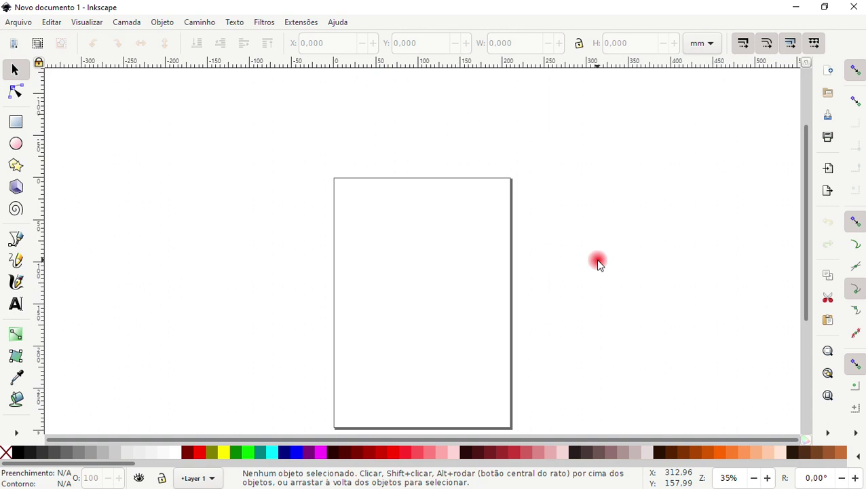
scroll(598, 265, up, 2)
scroll(598, 264, down, 1)
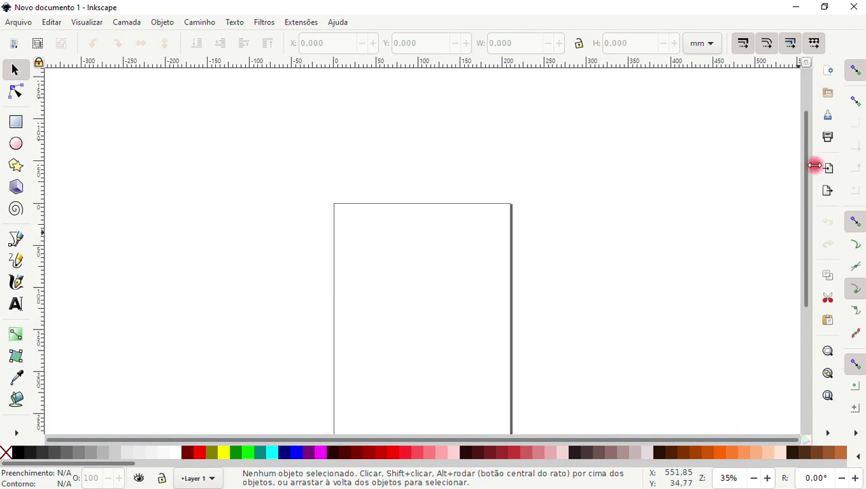
scroll(563, 282, down, 1)
scroll(550, 279, down, 2)
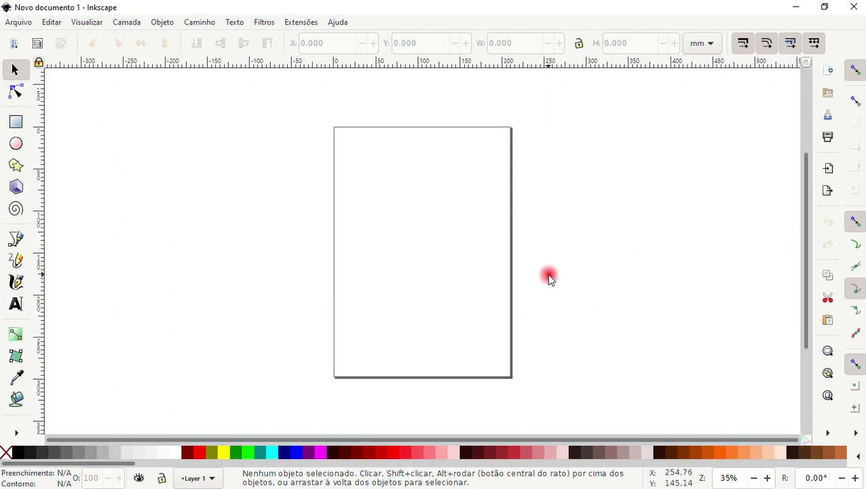
scroll(550, 278, up, 4)
scroll(550, 278, down, 6)
scroll(550, 278, up, 2)
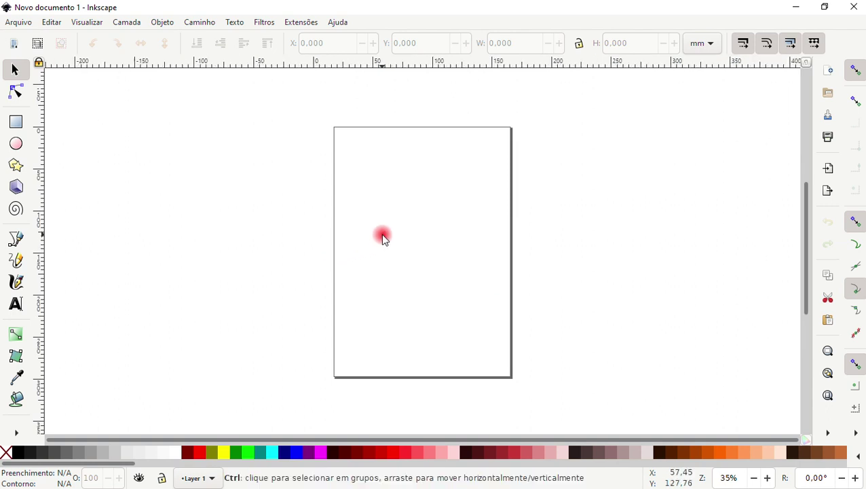
scroll(382, 238, down, 2)
scroll(383, 238, down, 1)
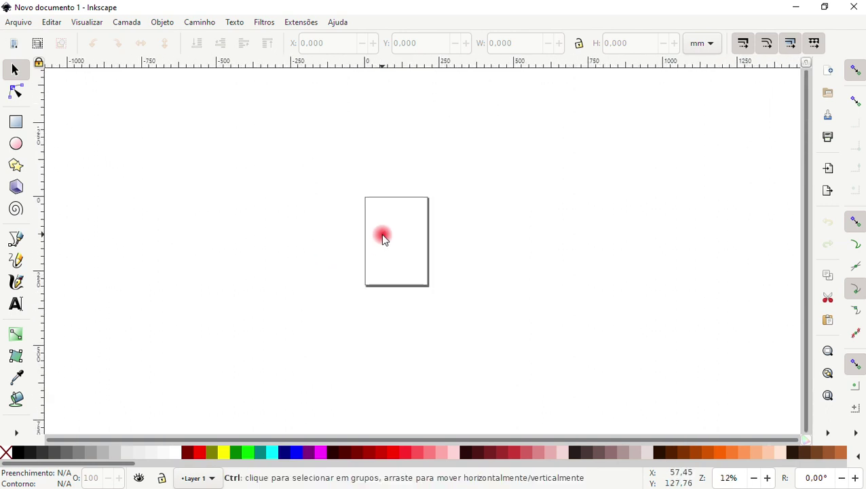
scroll(383, 237, up, 3)
scroll(383, 238, up, 2)
scroll(383, 238, down, 1)
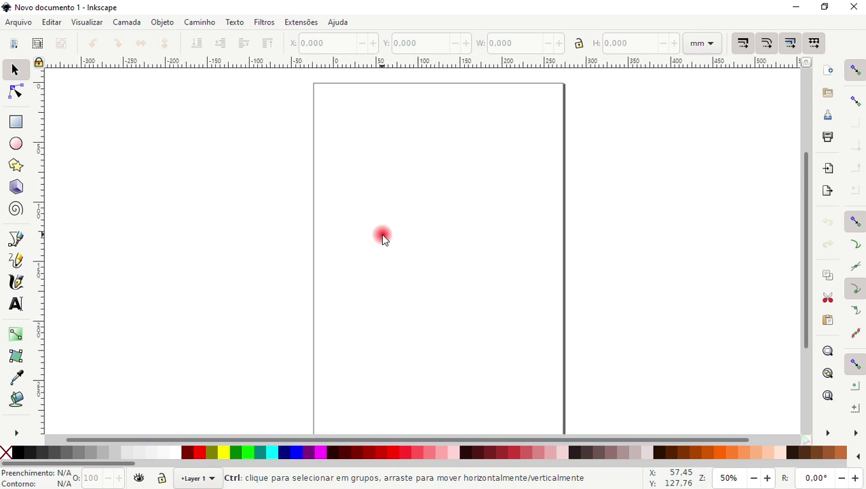
scroll(384, 238, down, 1)
scroll(384, 237, down, 2)
scroll(384, 237, down, 1)
scroll(384, 237, down, 2)
scroll(384, 238, up, 1)
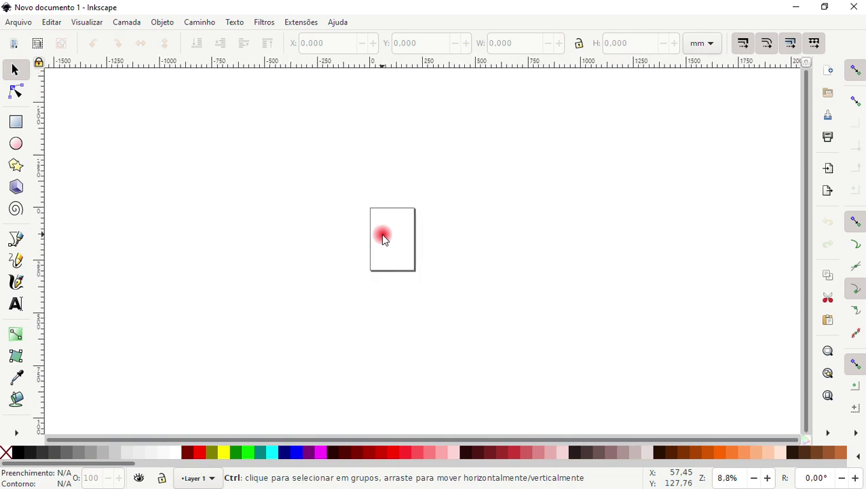
scroll(383, 238, up, 2)
scroll(383, 237, up, 2)
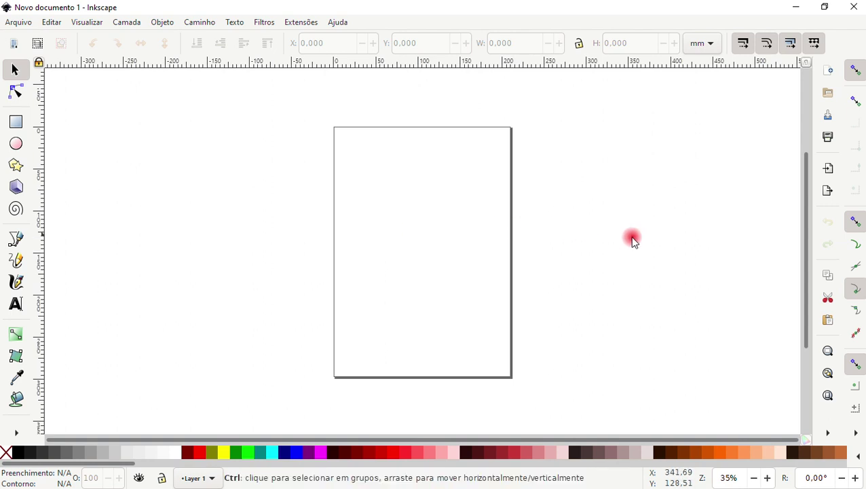
scroll(641, 241, up, 1)
scroll(647, 242, up, 1)
scroll(646, 243, down, 2)
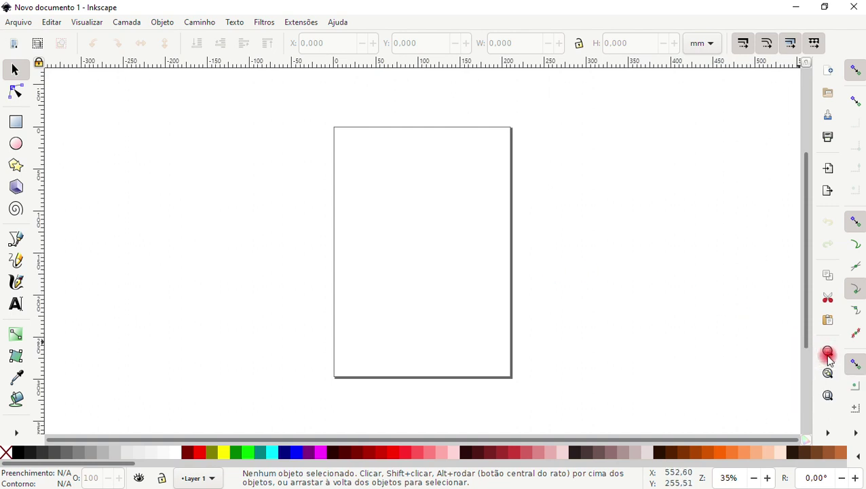
Step: Zoom so the entire blank page fits the window
click(828, 394)
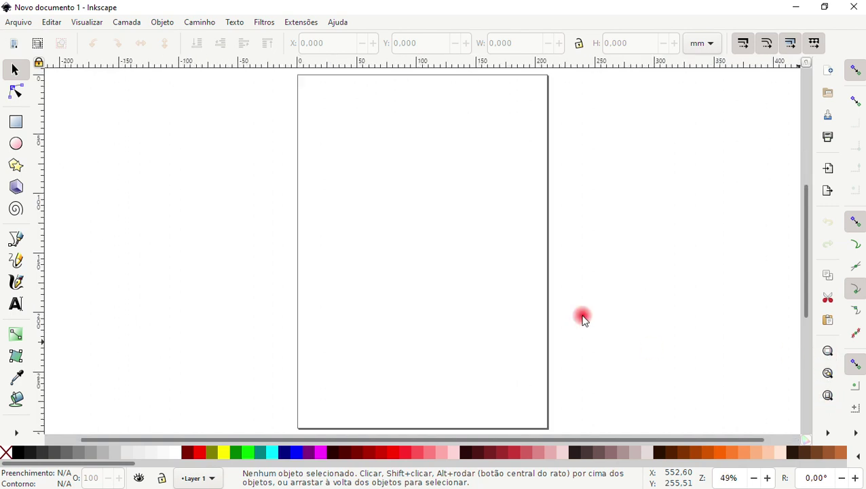
key(ctrl)
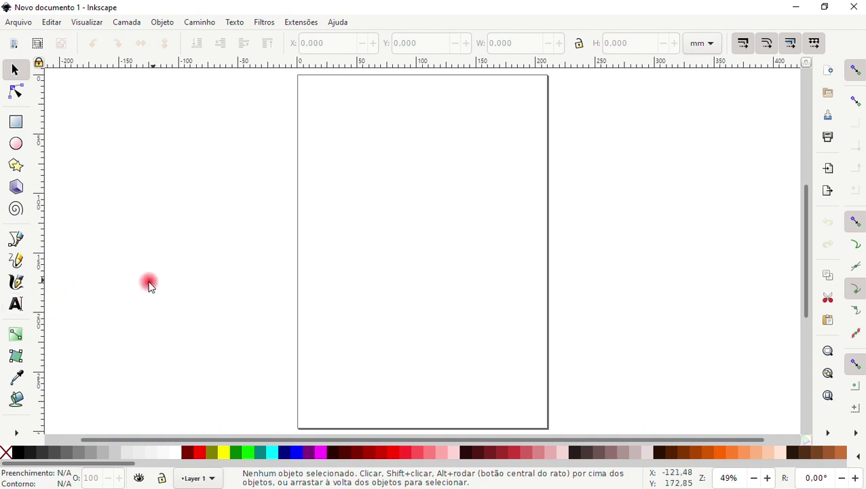
click(17, 305)
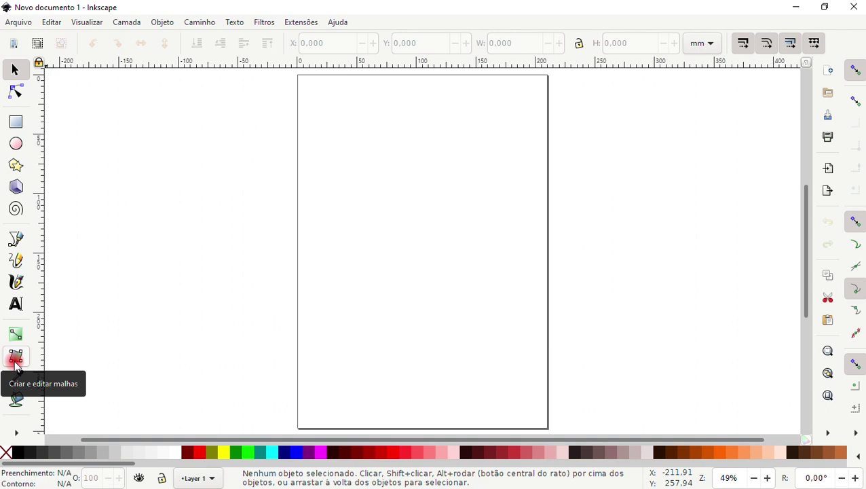
mouse_move(15, 365)
mouse_down()
mouse_move(57, 378)
mouse_move(19, 385)
mouse_up()
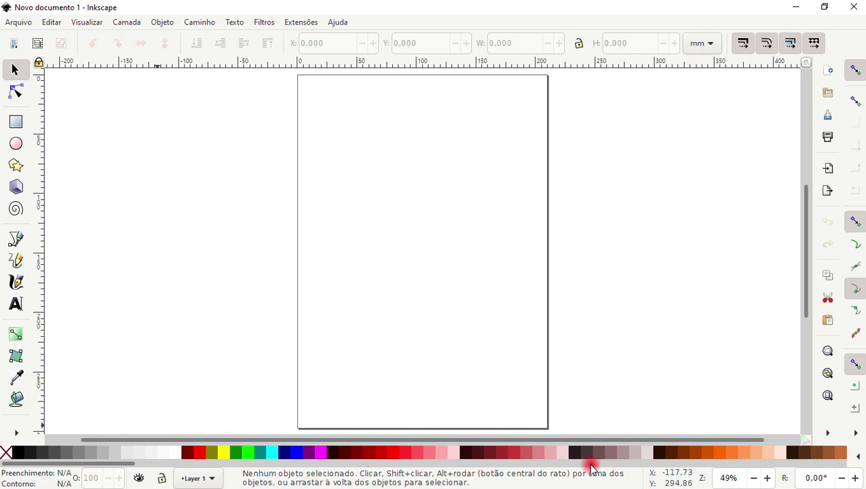
mouse_move(173, 467)
mouse_down()
mouse_move(453, 473)
mouse_move(52, 463)
mouse_up()
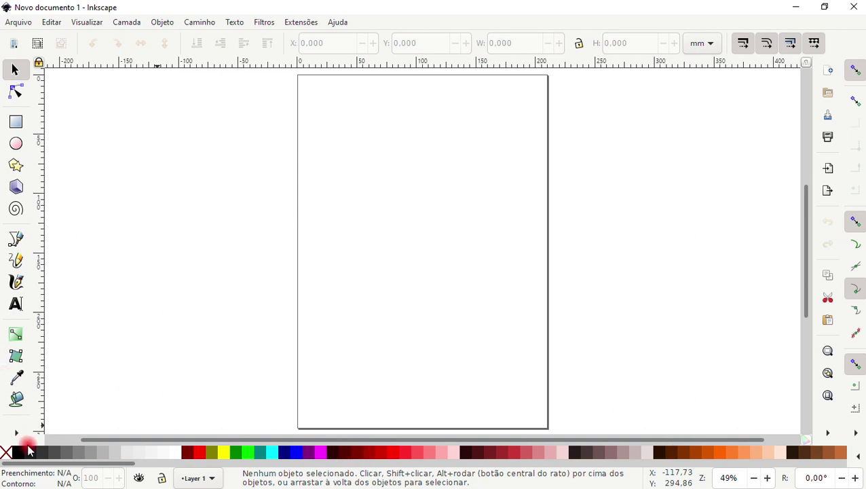
mouse_move(27, 464)
mouse_down()
mouse_move(332, 480)
mouse_move(517, 464)
mouse_move(776, 470)
mouse_move(393, 460)
mouse_move(13, 465)
mouse_up()
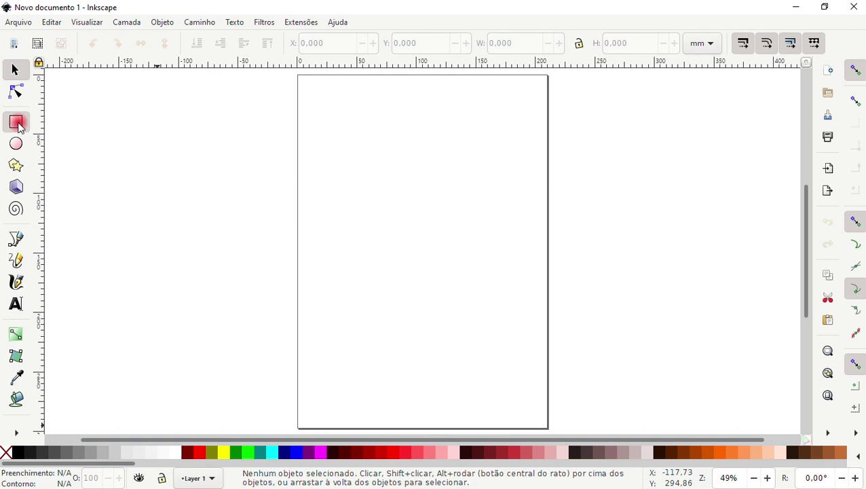
Step: Draw a dark red rectangle and move it onto the page's upper right
click(17, 124)
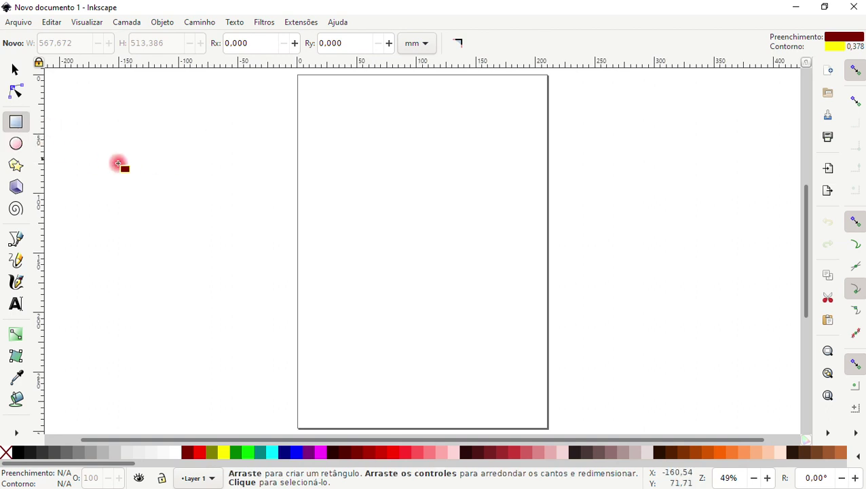
mouse_move(106, 111)
mouse_down()
mouse_move(140, 198)
mouse_move(167, 208)
mouse_move(275, 164)
mouse_move(265, 262)
mouse_move(230, 205)
mouse_move(271, 249)
mouse_move(231, 218)
mouse_move(168, 71)
mouse_move(222, 205)
mouse_move(196, 211)
mouse_move(172, 176)
mouse_move(266, 269)
mouse_move(261, 265)
mouse_move(297, 312)
mouse_move(267, 271)
mouse_up()
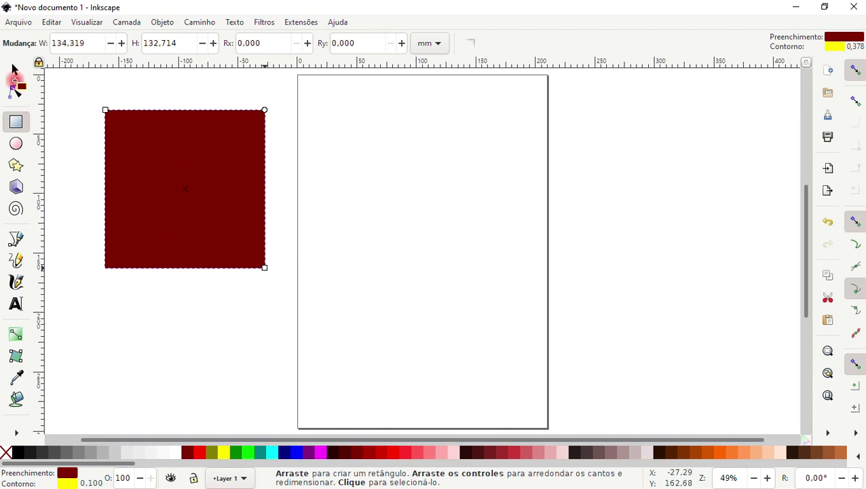
click(15, 70)
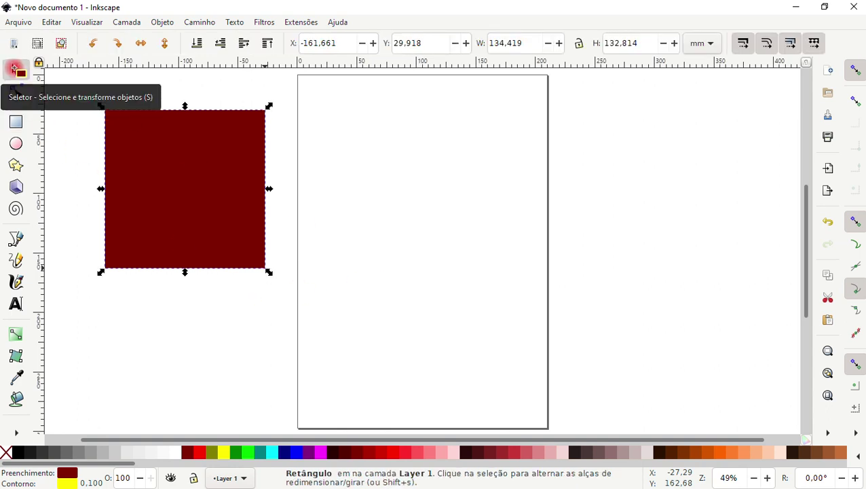
click(187, 191)
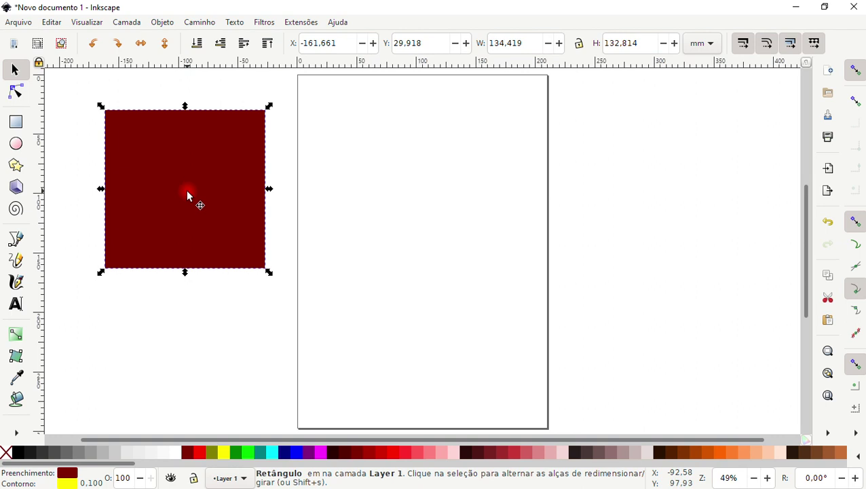
drag(187, 191, 465, 222)
Step: Deselect the rectangle, then reselect it by rubber-band enclosing it
click(247, 169)
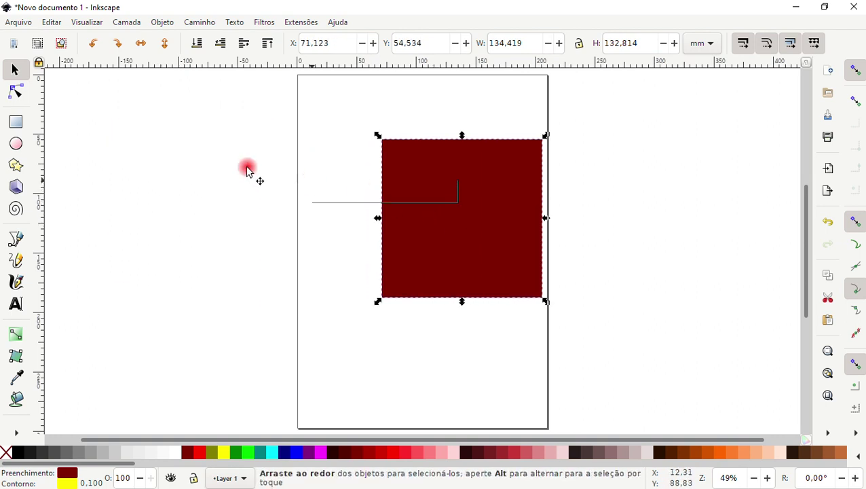
drag(247, 170, 321, 196)
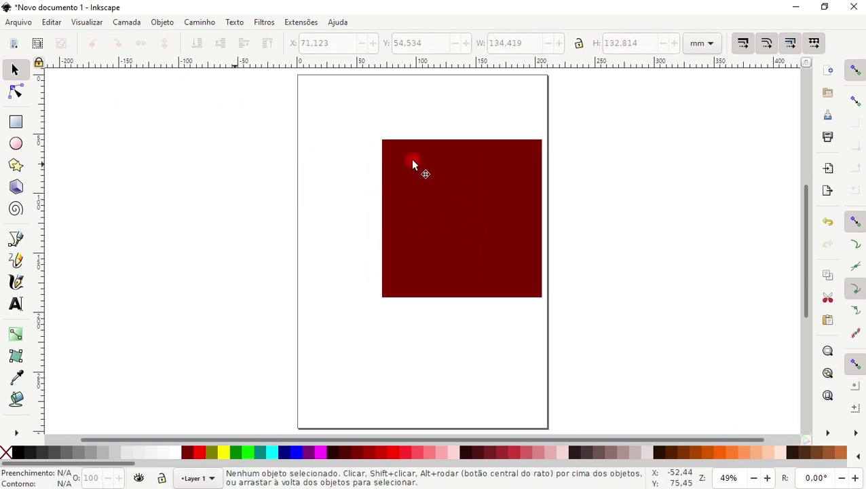
drag(350, 121, 559, 328)
drag(487, 243, 319, 227)
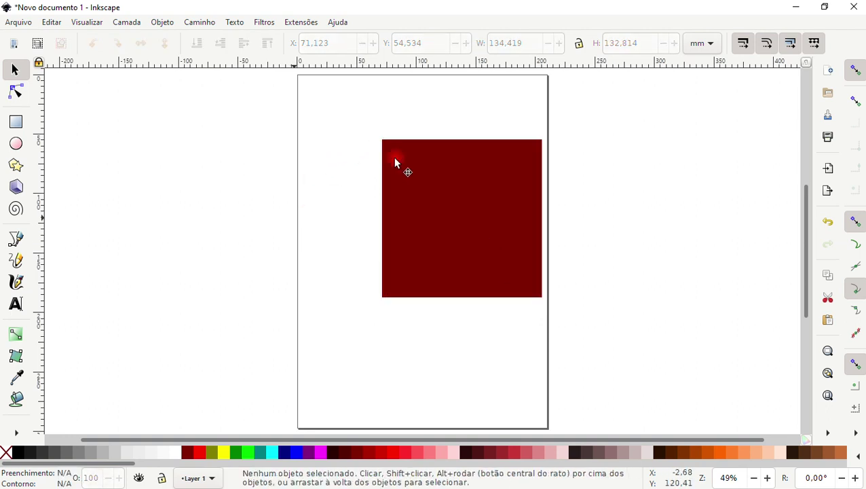
drag(377, 138, 550, 315)
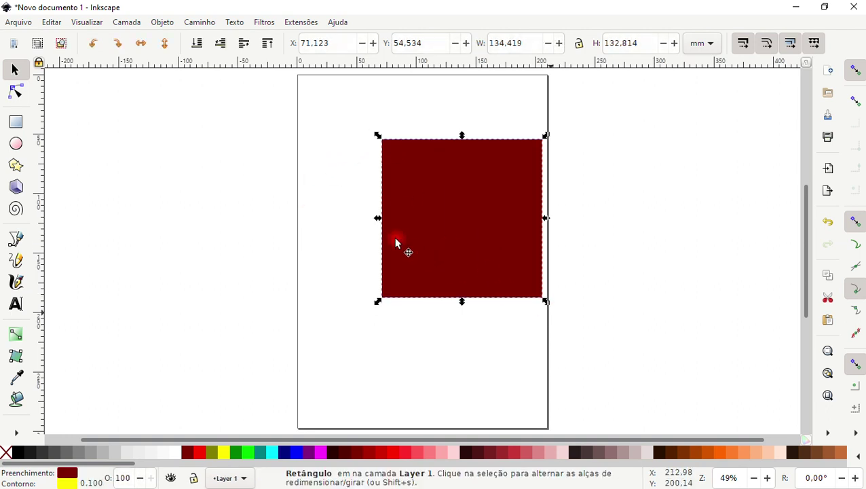
Step: Shrink the rectangle to about 100 × 82 mm by dragging its top-left and bottom-right corners
click(18, 126)
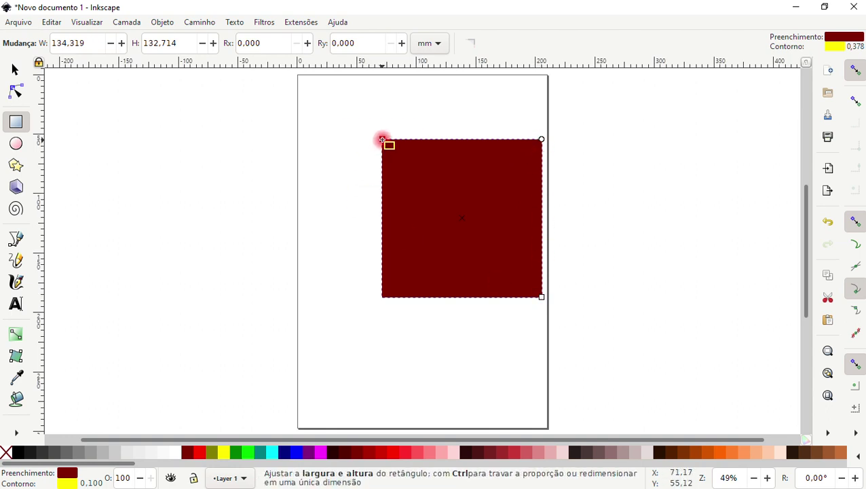
mouse_move(380, 140)
mouse_down()
mouse_move(472, 199)
mouse_move(367, 214)
mouse_move(435, 220)
mouse_move(376, 170)
mouse_move(410, 196)
mouse_up()
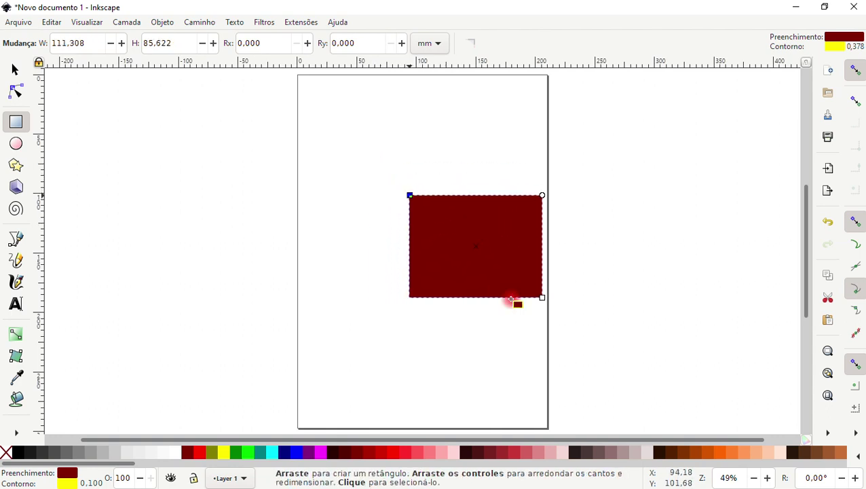
mouse_move(539, 295)
mouse_down()
mouse_move(541, 313)
mouse_move(332, 301)
mouse_move(542, 319)
mouse_move(522, 147)
mouse_move(522, 235)
mouse_move(431, 321)
mouse_move(493, 279)
mouse_move(497, 209)
mouse_move(507, 340)
mouse_move(533, 343)
mouse_move(529, 293)
mouse_up()
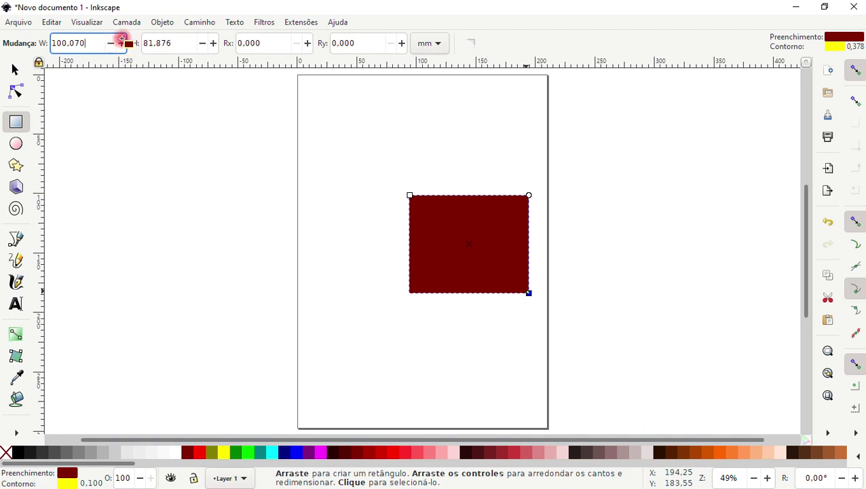
Step: Set the rectangle's width and height both to 150 mm in the tool controls
click(112, 43)
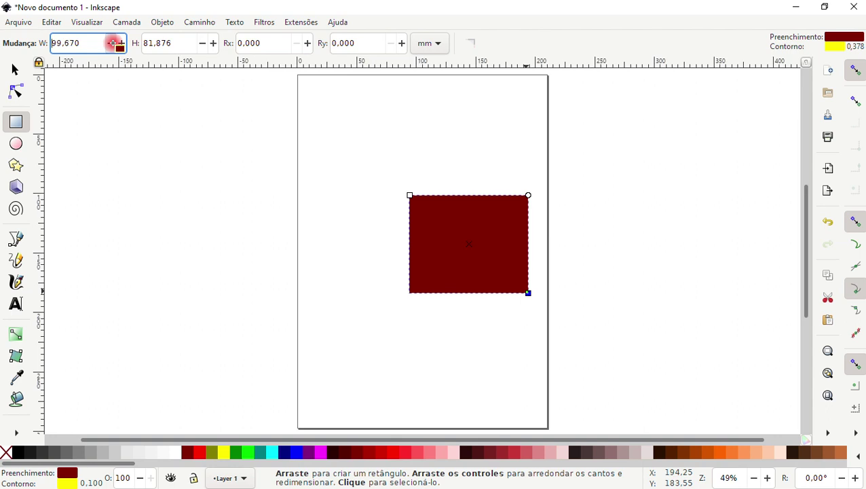
click(122, 43)
click(122, 44)
click(83, 43)
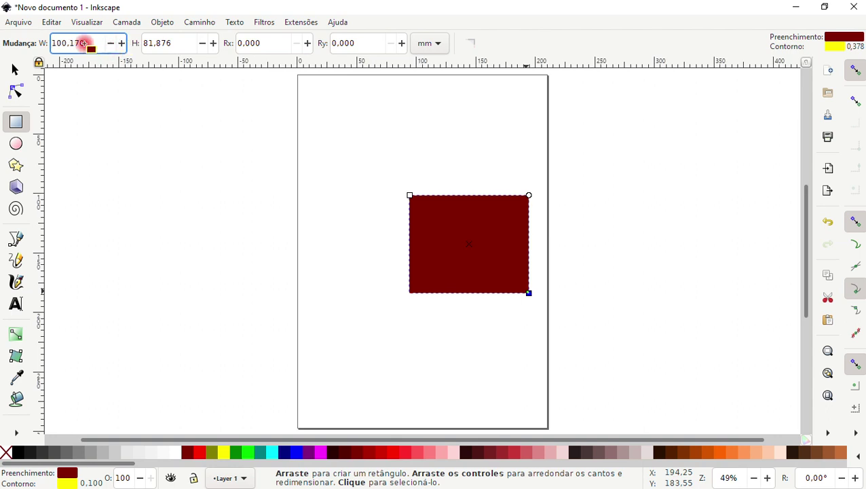
drag(85, 43, 54, 42)
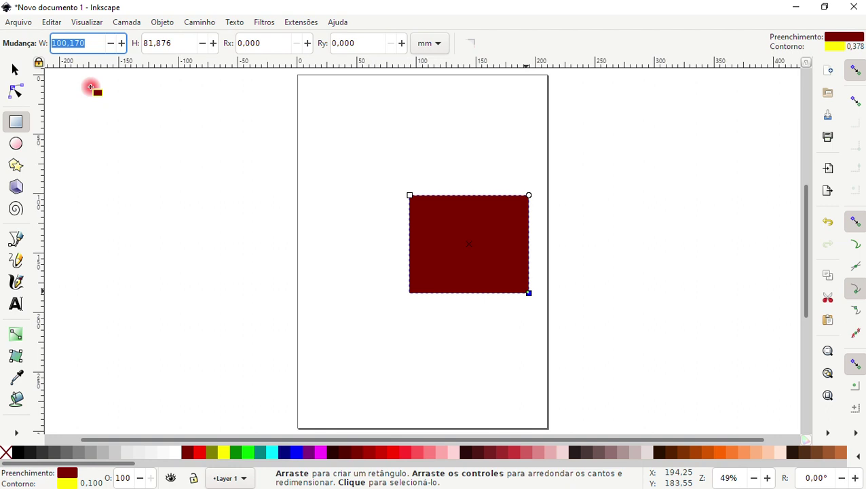
text(150)
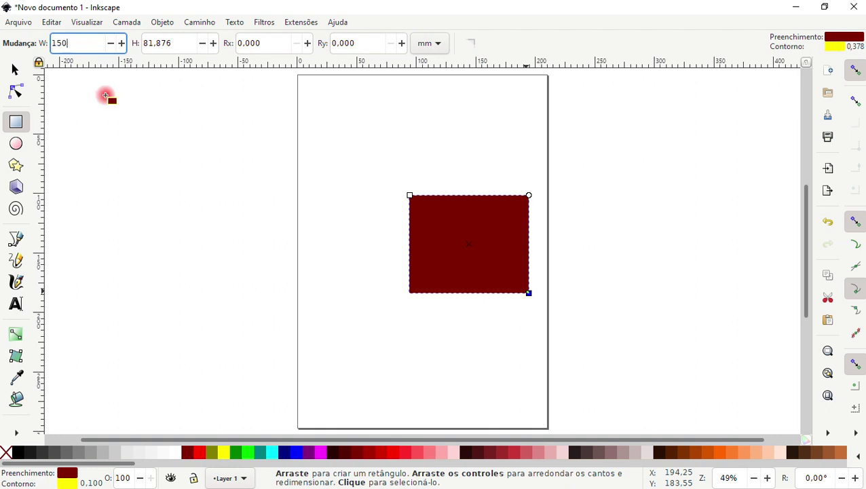
key(Return)
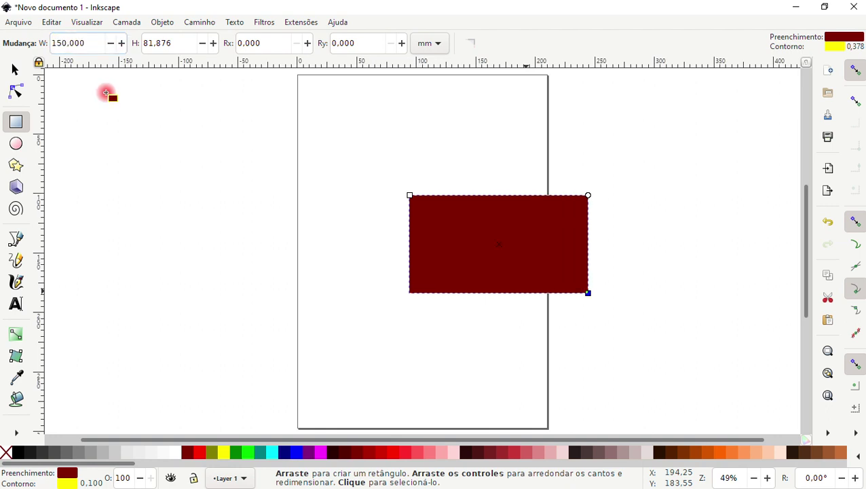
click(169, 42)
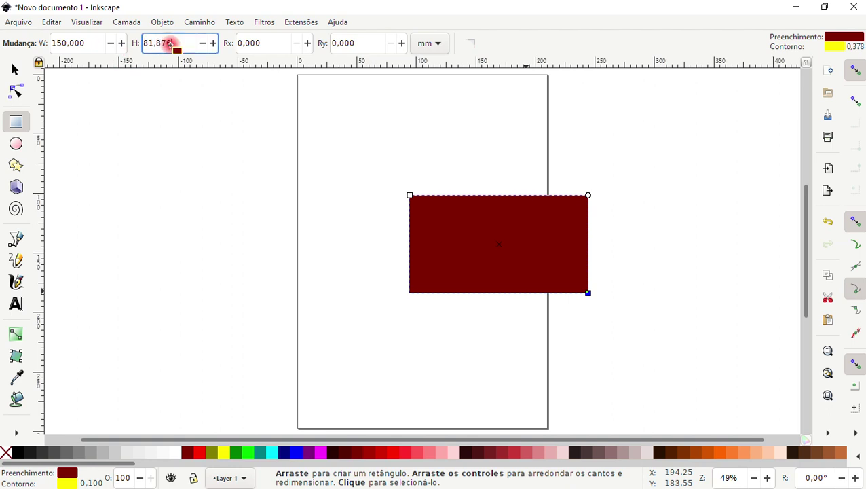
drag(170, 43, 144, 43)
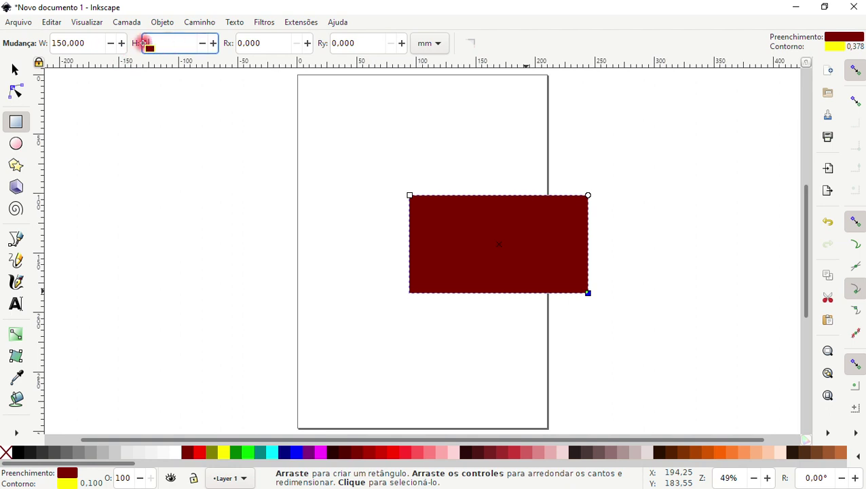
text(50)
key(Return)
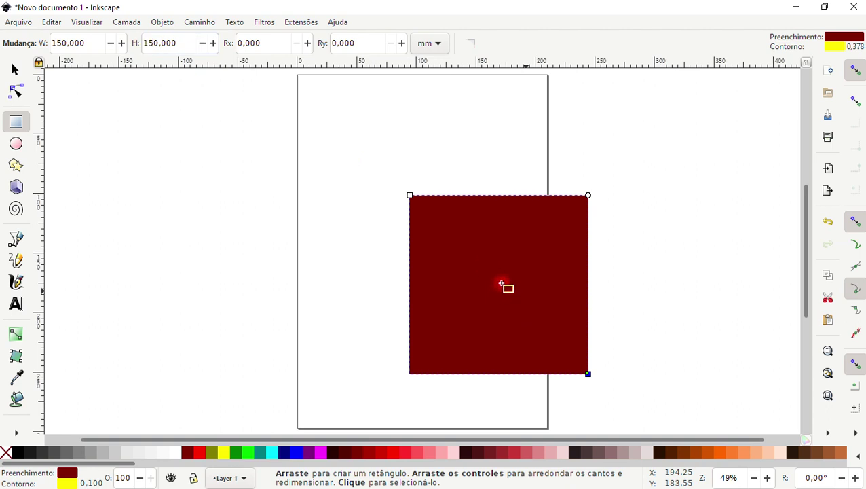
Step: Move the 150 mm square past the page's left edge and select it to show its rounding handles
mouse_move(501, 285)
mouse_down()
mouse_move(266, 238)
mouse_move(288, 242)
mouse_up()
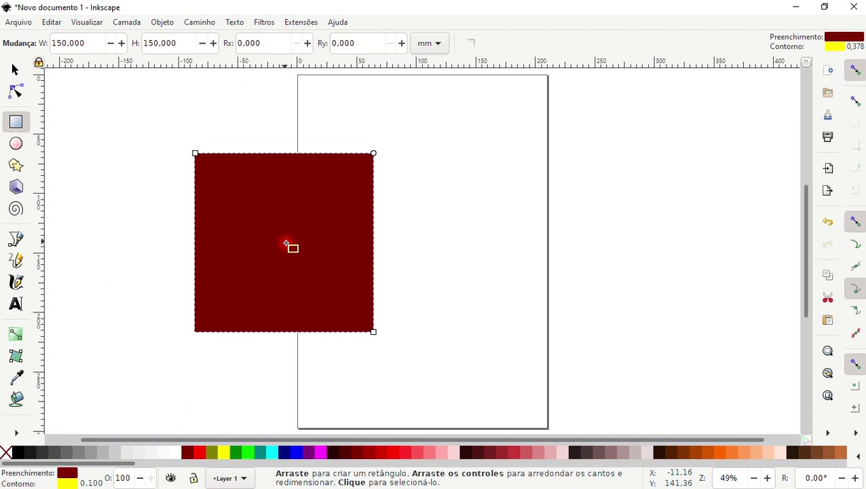
mouse_move(286, 244)
mouse_down()
mouse_move(282, 256)
mouse_move(498, 322)
mouse_up()
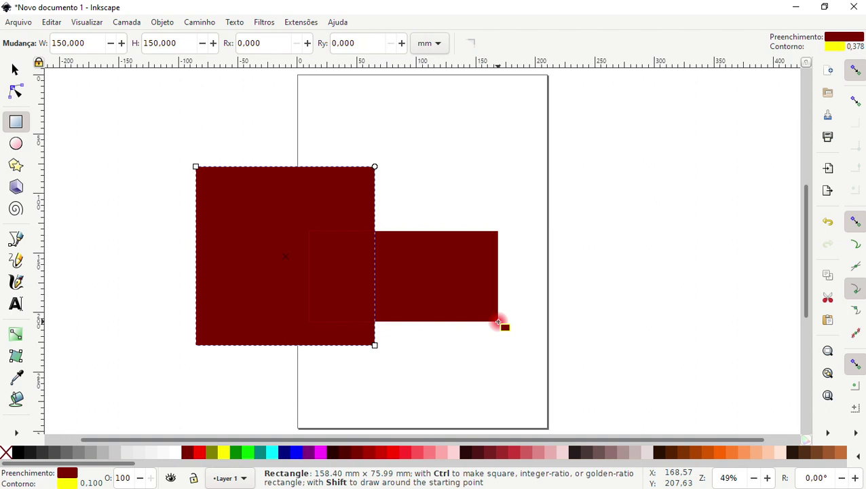
key(Escape)
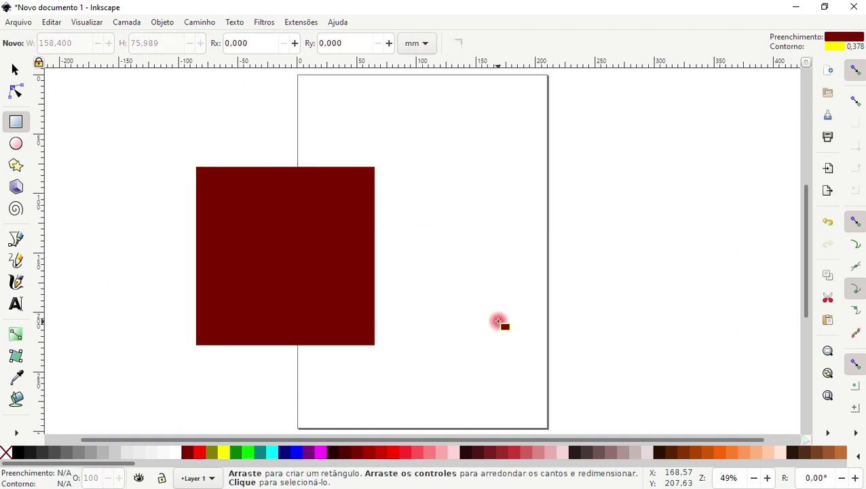
click(267, 237)
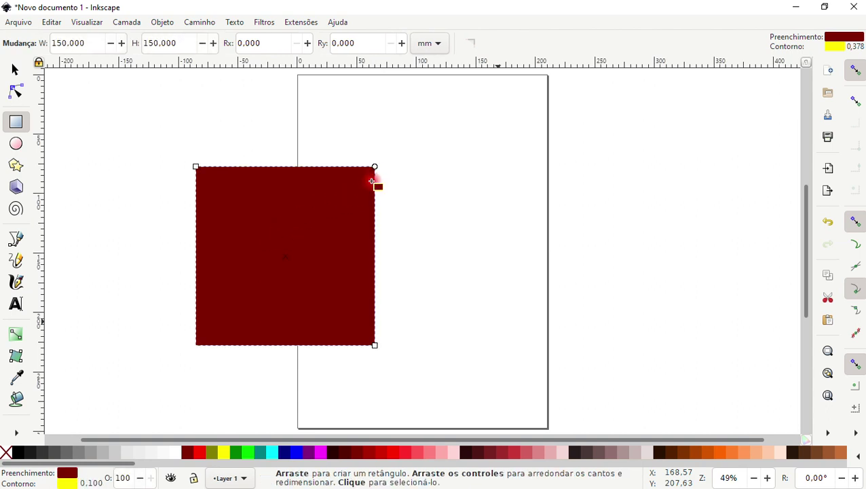
Step: Round the square's corners with its rounding handles, then reset them to sharp corners
drag(375, 166, 378, 165)
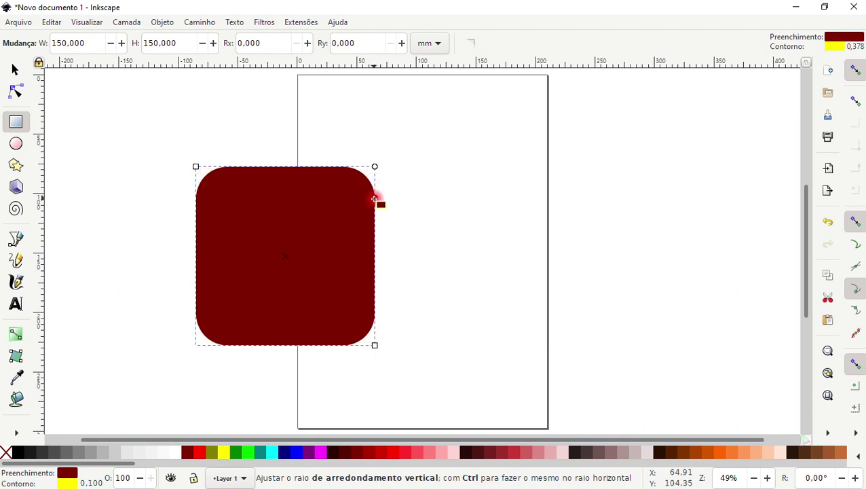
mouse_move(375, 182)
mouse_down()
mouse_move(367, 260)
mouse_move(376, 164)
mouse_move(372, 194)
mouse_up()
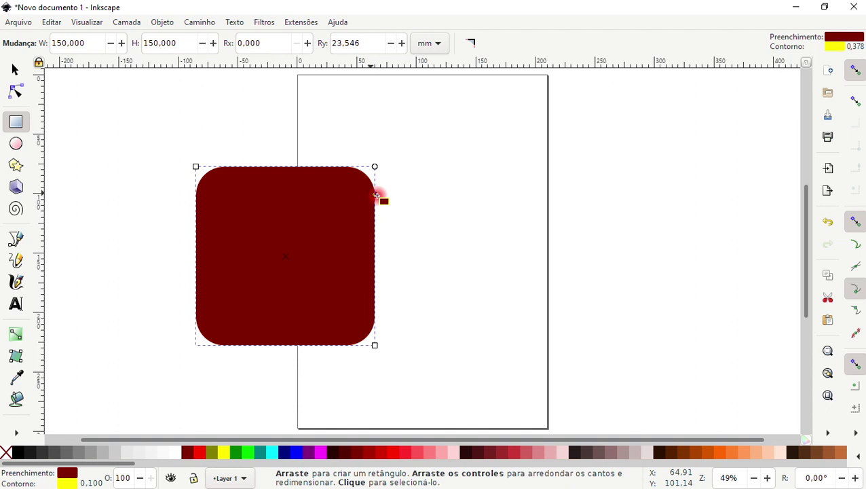
mouse_move(378, 195)
mouse_down()
mouse_move(374, 165)
mouse_move(375, 193)
mouse_up()
click(471, 42)
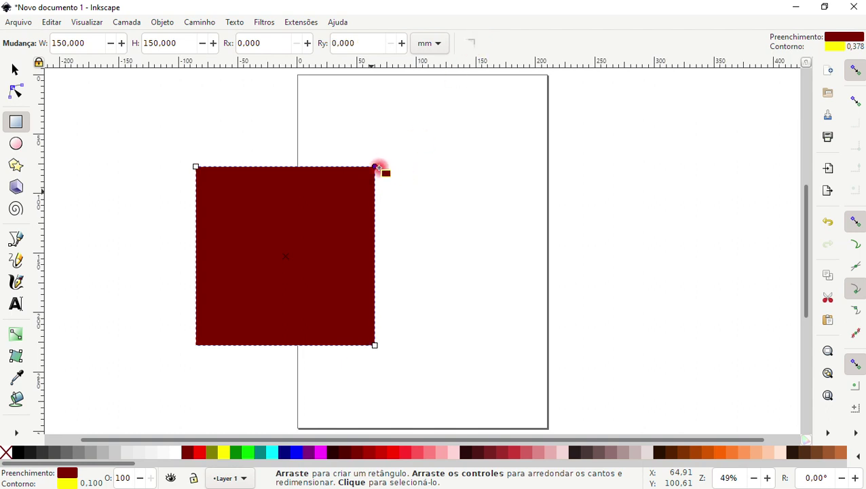
drag(373, 167, 373, 218)
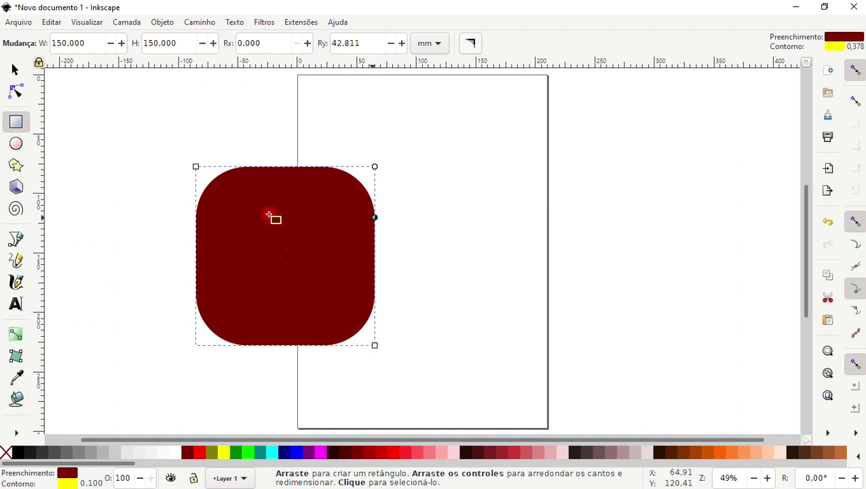
click(468, 46)
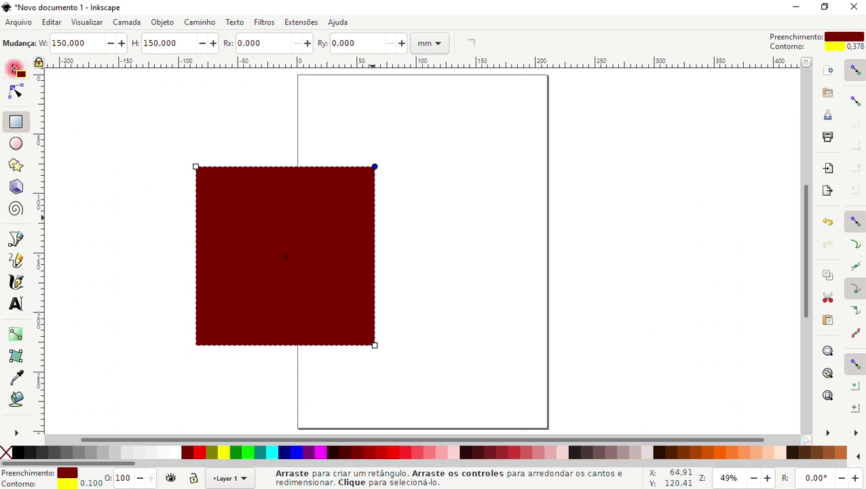
click(13, 68)
Step: Move the square off the page to the upper left and draw a dark red ellipse
drag(278, 262, 162, 176)
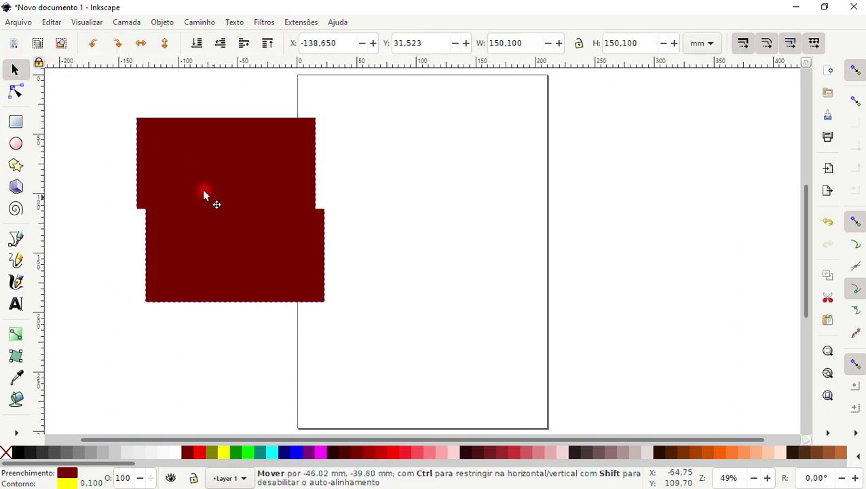
click(29, 147)
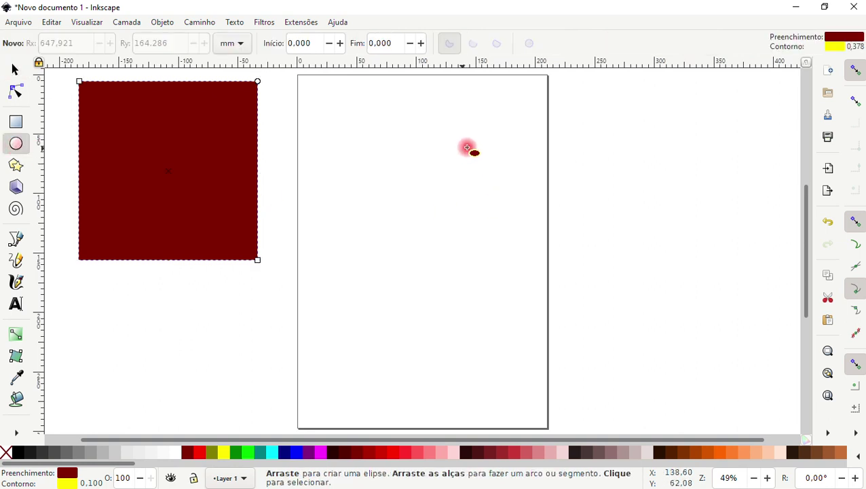
mouse_move(509, 139)
mouse_down()
mouse_move(393, 245)
mouse_move(428, 215)
mouse_move(354, 214)
mouse_move(319, 203)
mouse_move(319, 247)
mouse_move(353, 194)
mouse_move(385, 267)
mouse_move(374, 266)
mouse_up()
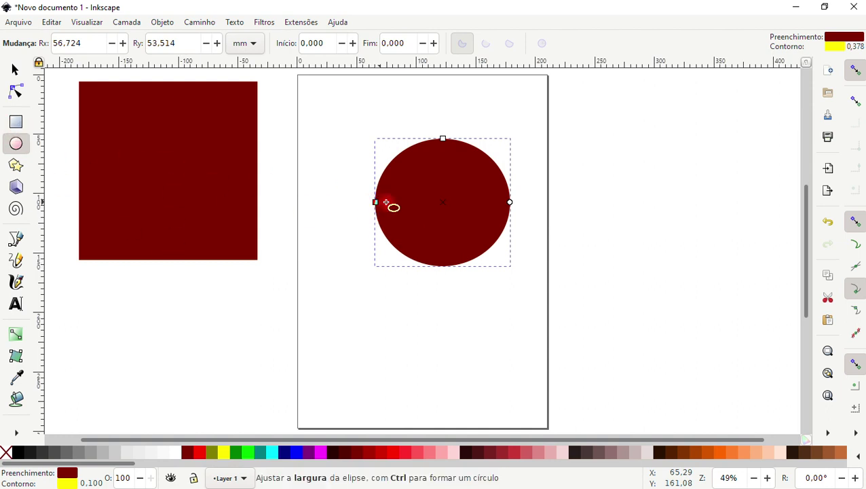
Step: Narrow the ellipse into an oval, shorten it slightly, and cut off its upper-right part
mouse_move(376, 202)
mouse_down()
mouse_move(392, 204)
mouse_move(372, 203)
mouse_up()
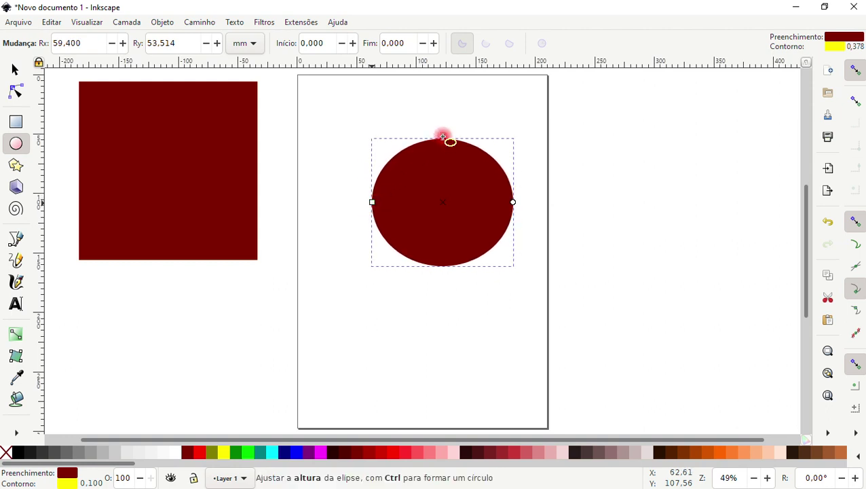
mouse_move(442, 142)
mouse_down()
mouse_move(444, 135)
mouse_move(446, 161)
mouse_move(446, 130)
mouse_move(445, 148)
mouse_move(450, 139)
mouse_move(442, 138)
mouse_up()
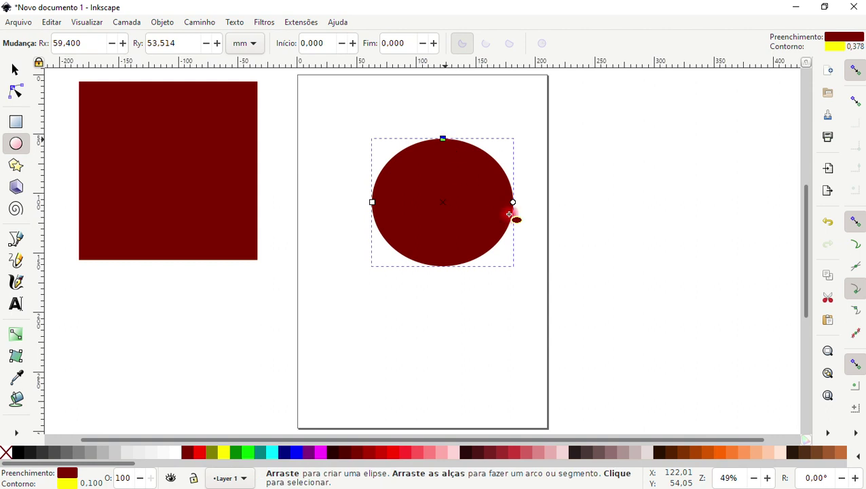
mouse_move(514, 202)
mouse_down()
mouse_move(508, 246)
mouse_move(457, 278)
mouse_move(481, 250)
mouse_move(410, 258)
mouse_move(392, 125)
mouse_move(497, 170)
mouse_move(505, 200)
mouse_move(529, 201)
mouse_move(513, 201)
mouse_move(506, 180)
mouse_move(465, 155)
mouse_move(424, 158)
mouse_move(398, 203)
mouse_move(418, 236)
mouse_move(381, 184)
mouse_move(447, 151)
mouse_move(442, 138)
mouse_up()
Step: Toggle slice, arc and chord modes and drag the ellipse's handles until it spans 134.012° to 315.465°
mouse_move(512, 203)
mouse_down()
mouse_move(505, 218)
mouse_move(451, 235)
mouse_move(488, 205)
mouse_move(481, 178)
mouse_move(498, 208)
mouse_move(442, 251)
mouse_move(492, 232)
mouse_move(431, 263)
mouse_up()
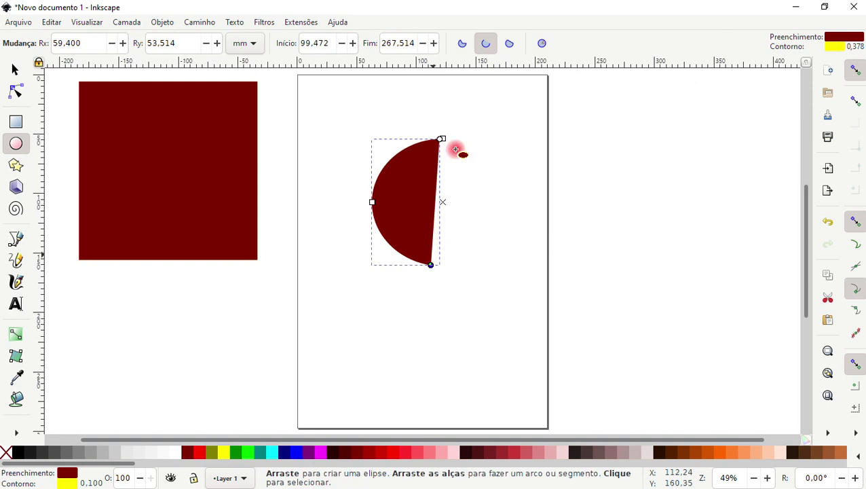
click(461, 43)
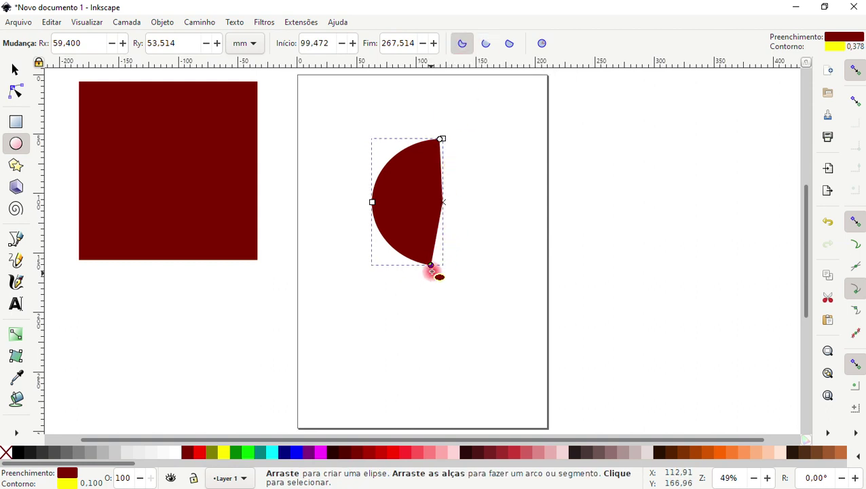
drag(432, 265, 506, 229)
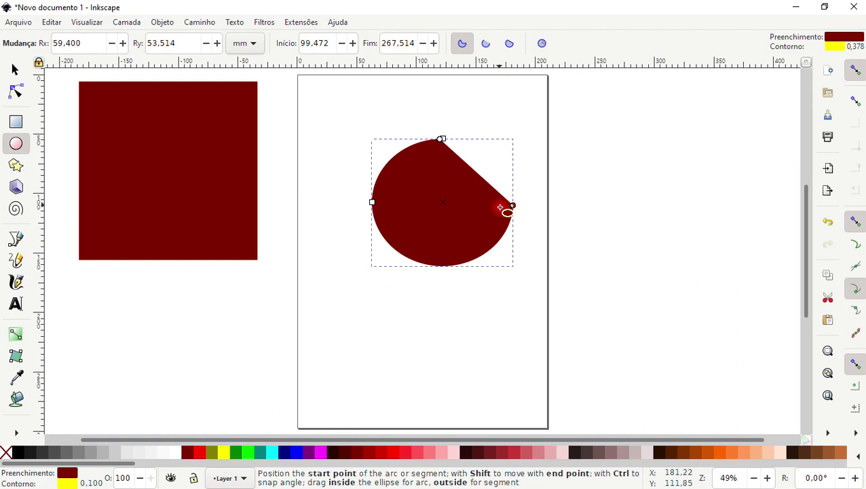
click(461, 43)
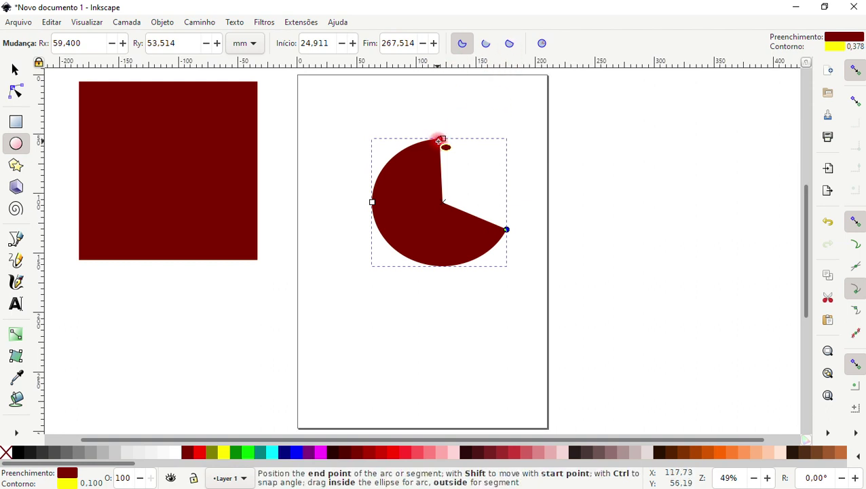
mouse_move(441, 129)
mouse_down()
mouse_move(480, 174)
mouse_move(482, 163)
mouse_up()
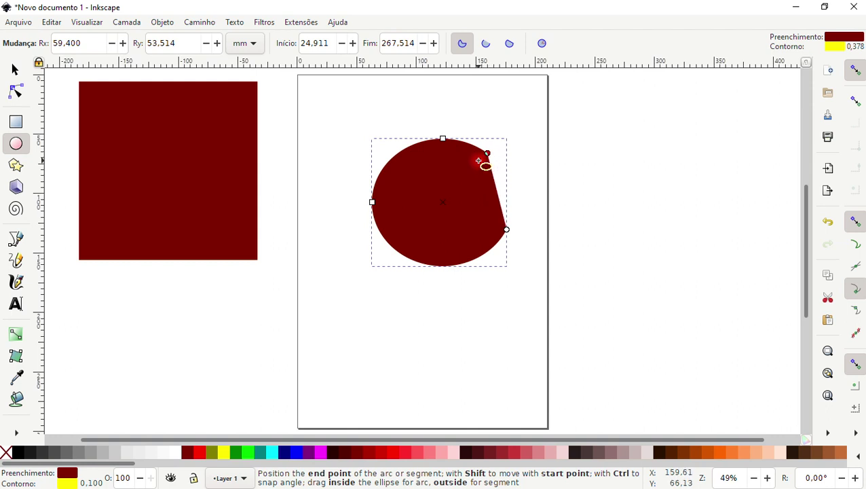
click(508, 43)
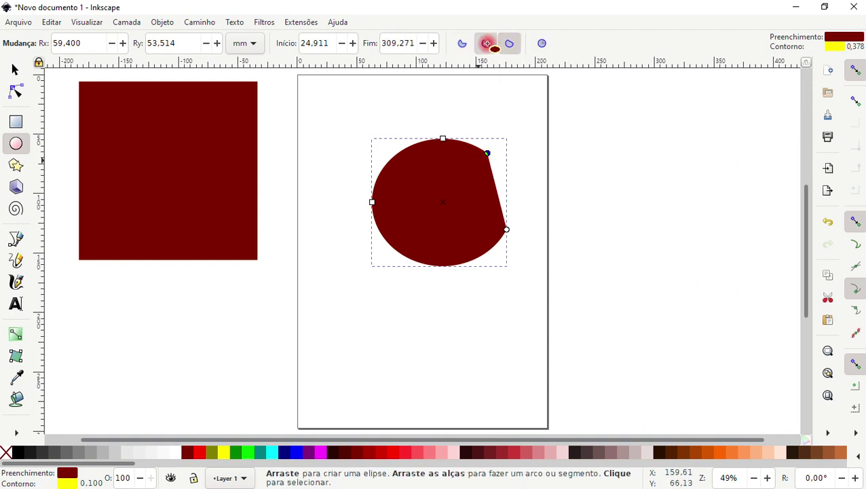
click(462, 44)
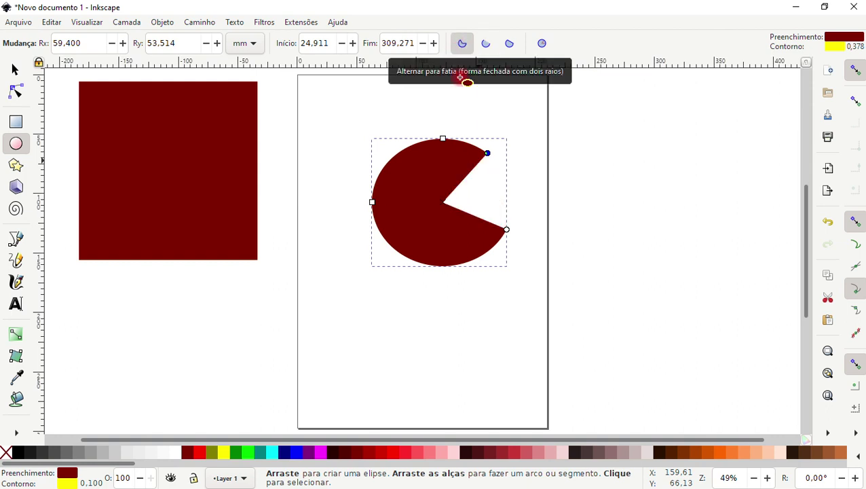
mouse_move(487, 153)
mouse_down()
mouse_move(451, 146)
mouse_move(492, 160)
mouse_up()
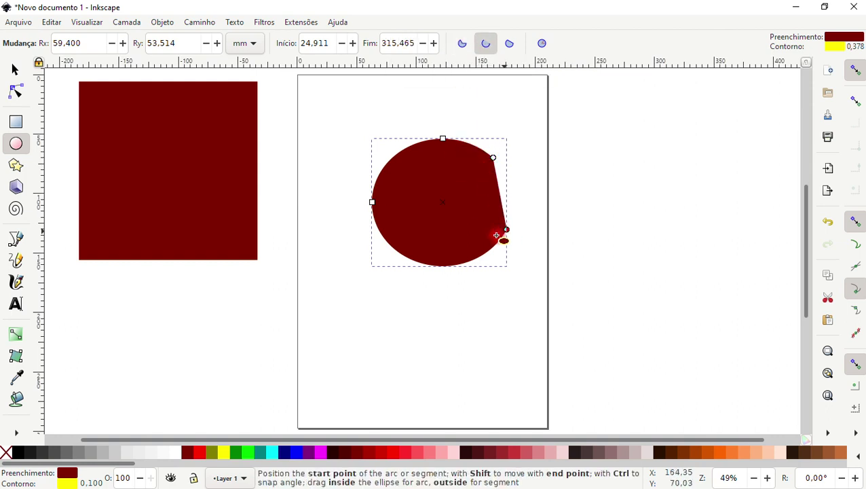
drag(496, 235, 402, 241)
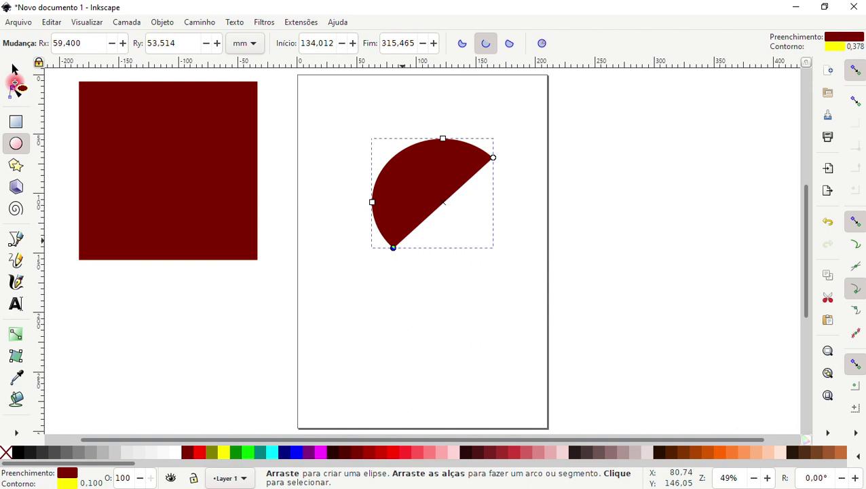
Step: Move the half-ellipse off the page below the square and deselect it
click(14, 70)
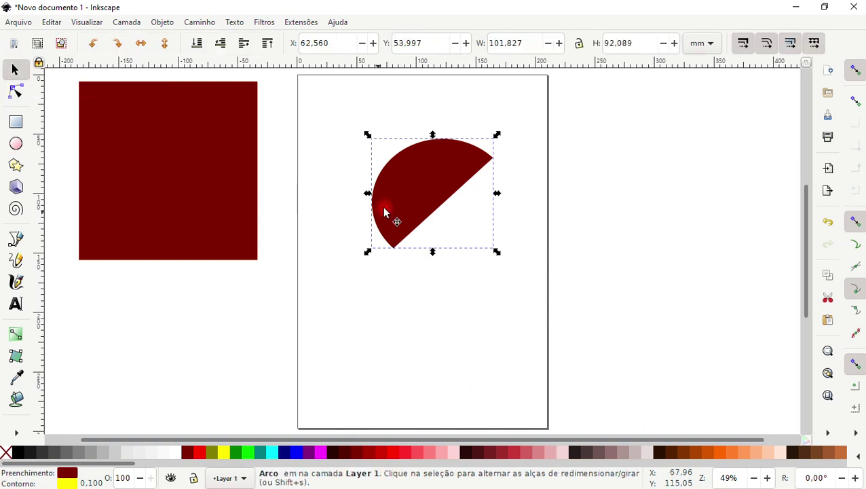
drag(434, 173, 136, 307)
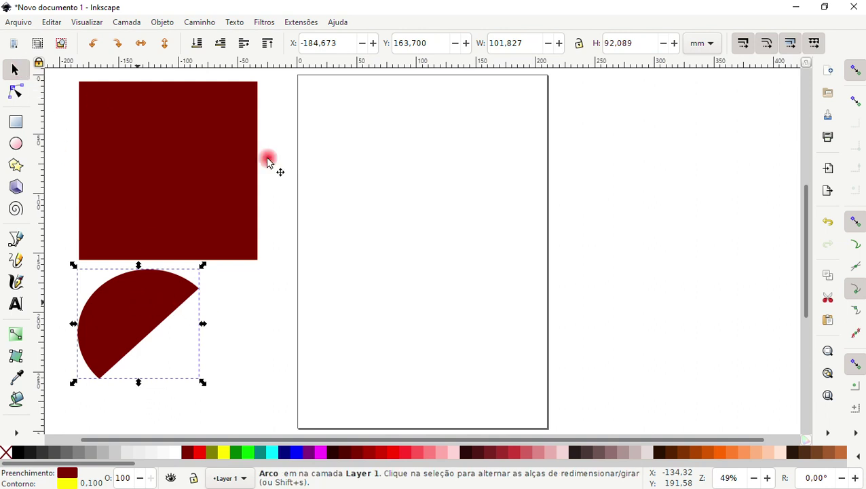
click(305, 156)
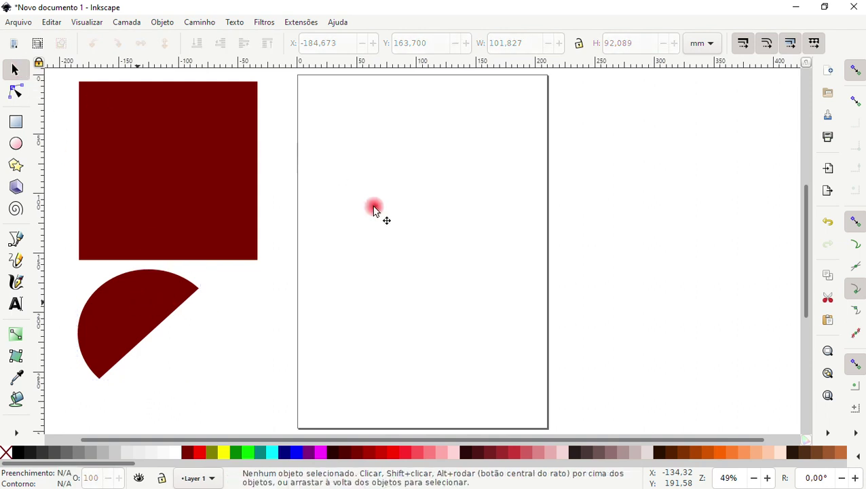
click(18, 172)
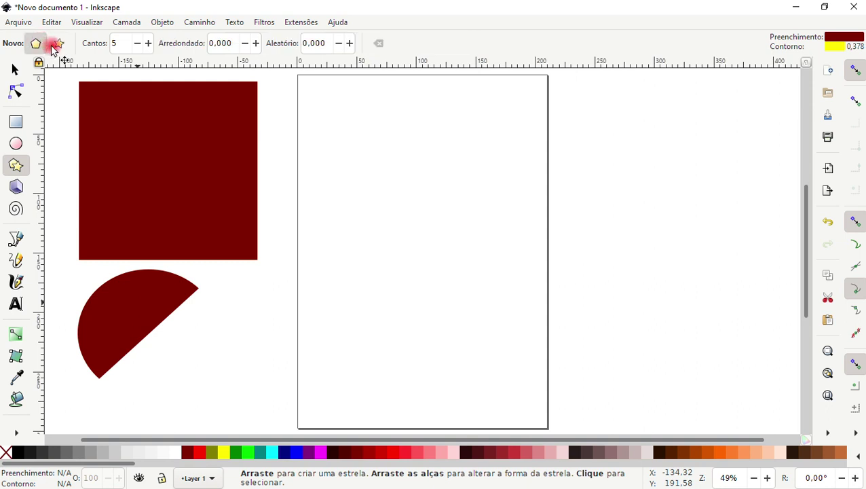
Step: Toggle between Star and Polygon modes, leaving Polygon selected with 5 corners
click(57, 42)
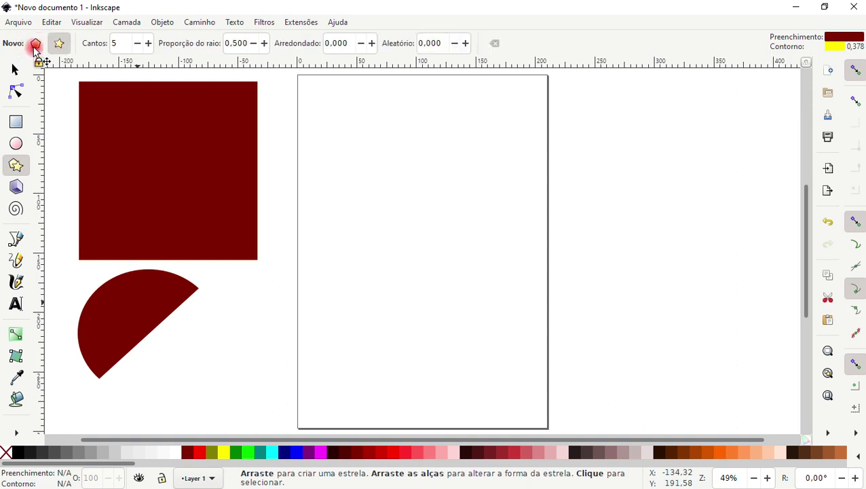
click(35, 45)
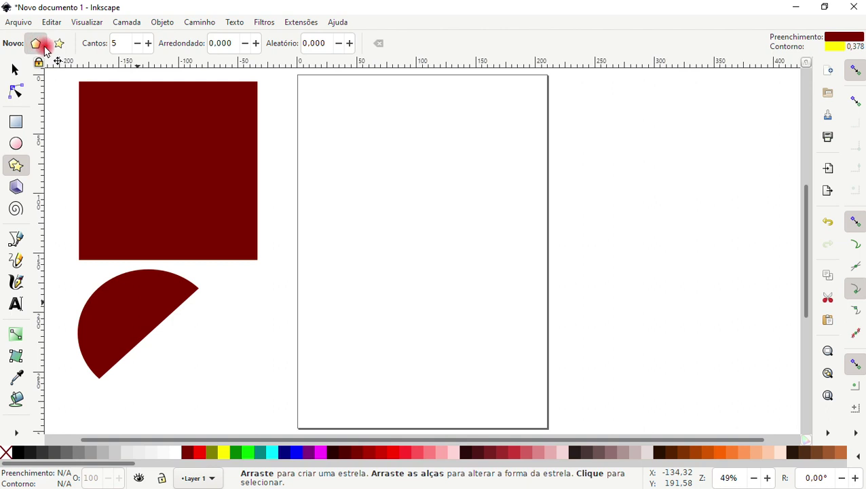
click(60, 44)
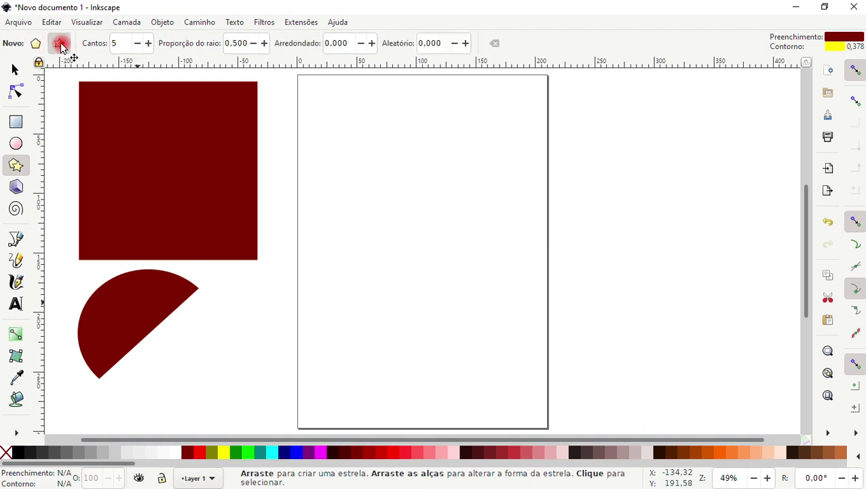
click(36, 43)
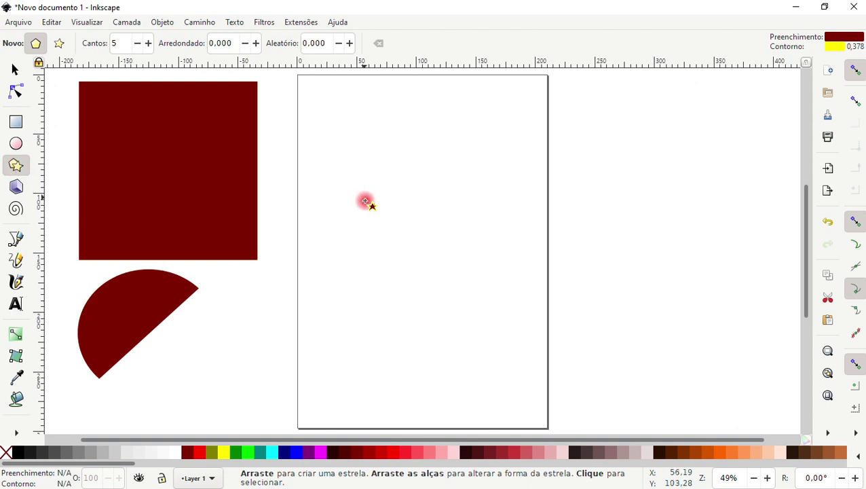
Step: Draw a pentagon near the top-left of the page and raise its corner count to 11
drag(365, 201, 399, 243)
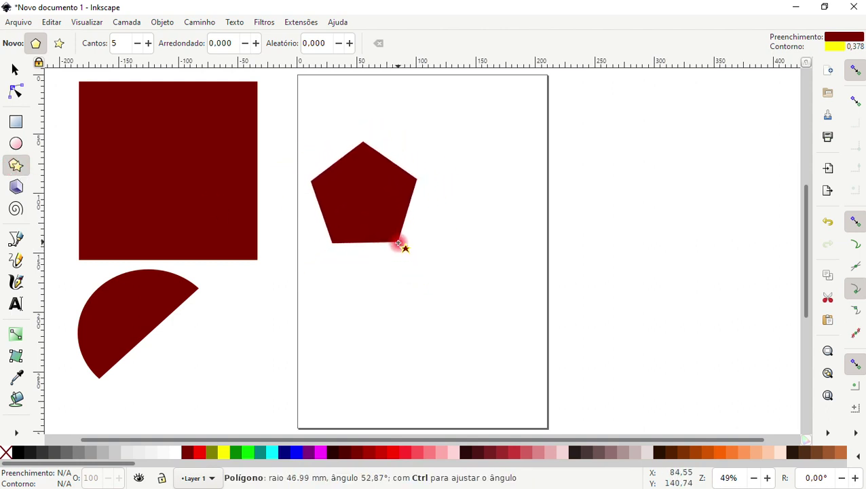
drag(399, 243, 399, 245)
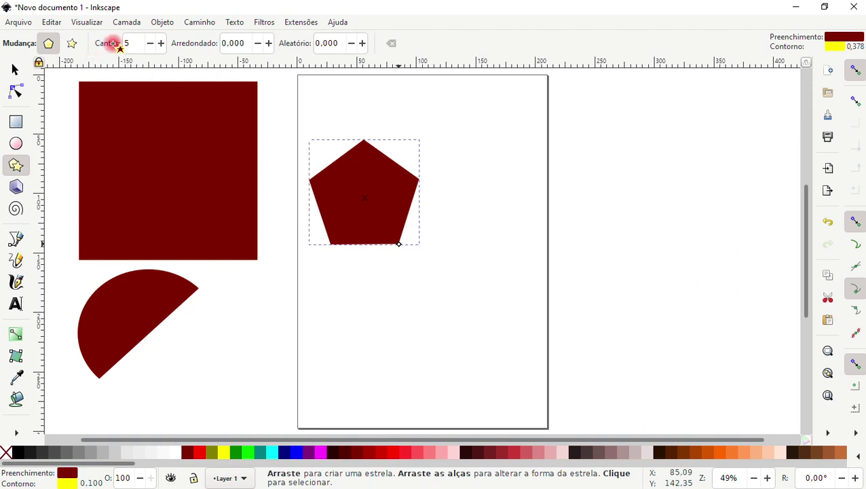
click(154, 43)
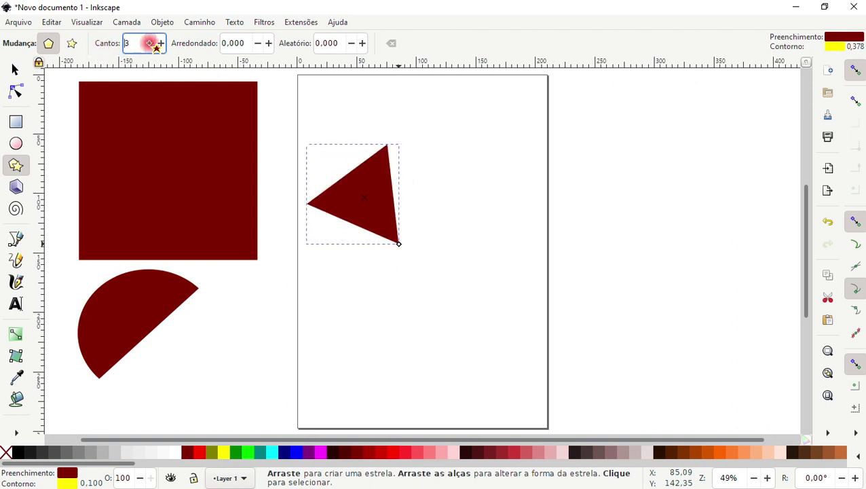
click(160, 43)
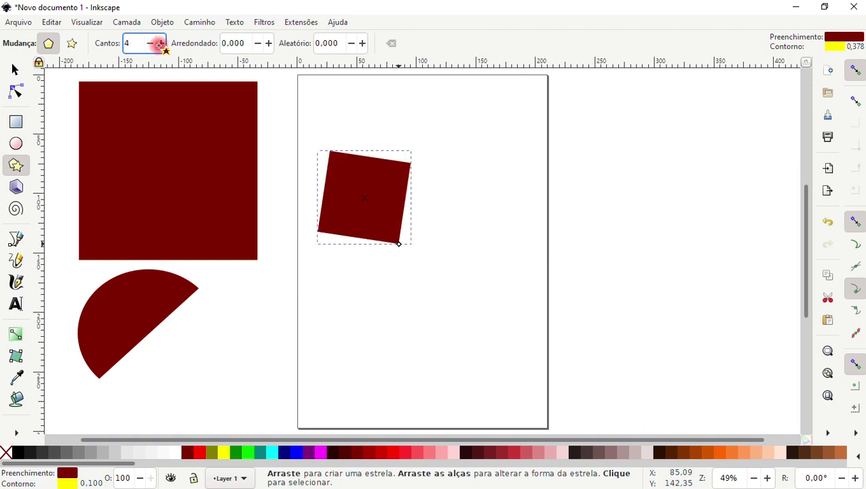
click(160, 43)
click(160, 43)
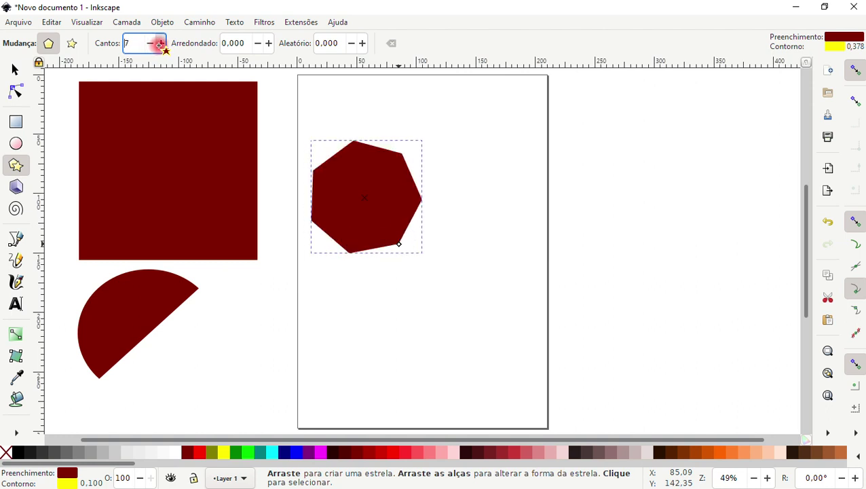
click(159, 44)
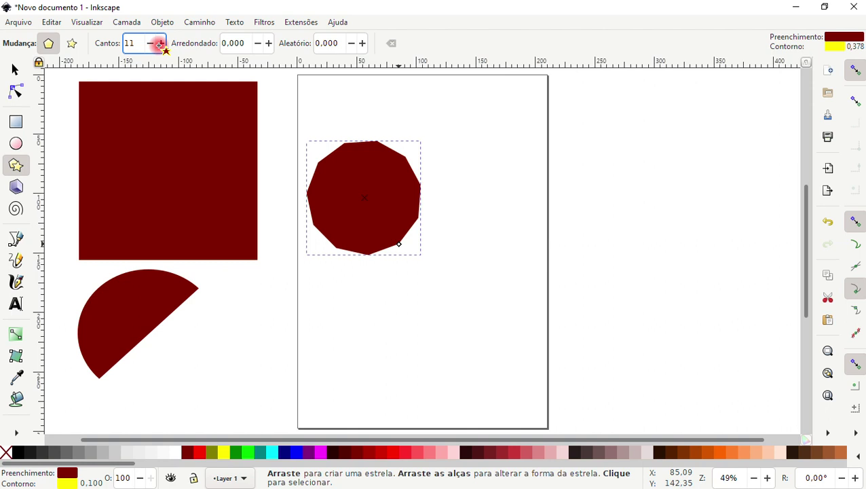
Step: Reduce the polygon back down to 3 corners and convert it into a star
click(160, 43)
click(150, 42)
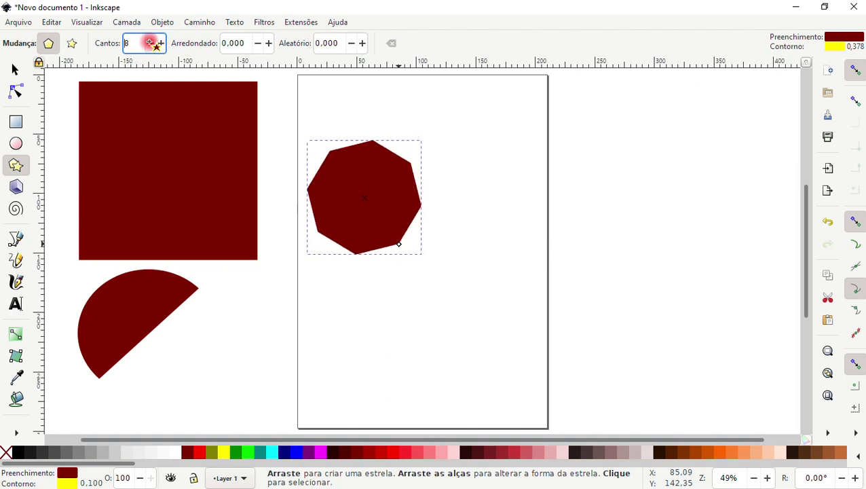
click(150, 43)
click(150, 43)
click(150, 42)
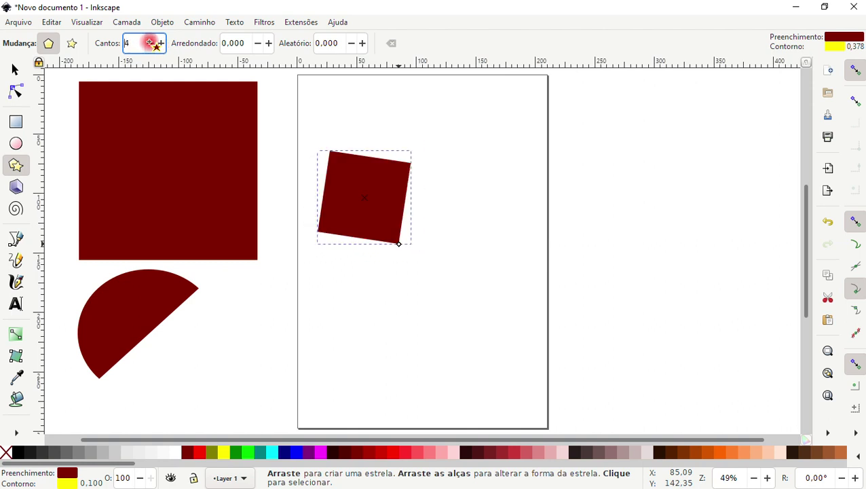
click(150, 43)
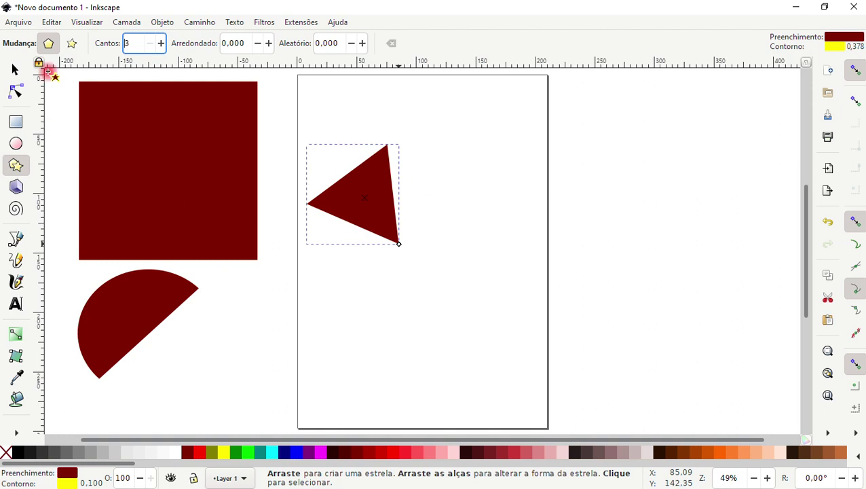
click(71, 45)
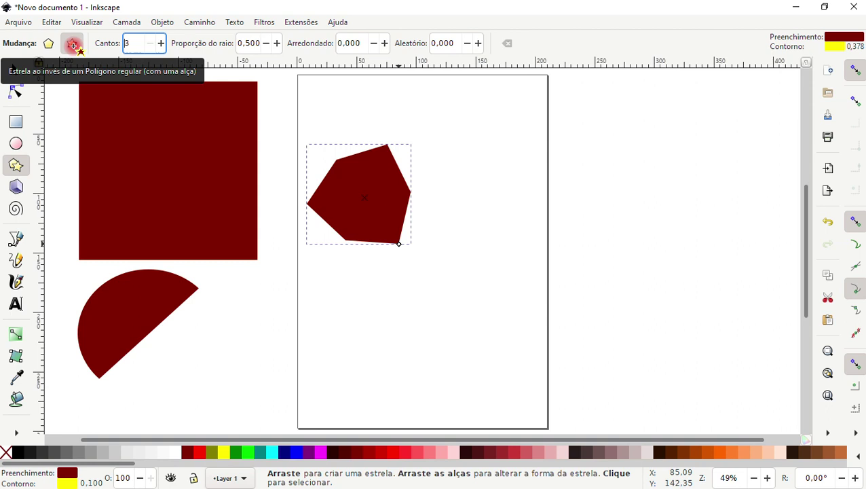
Step: Draw a new star right of the first shape and vary its point count, ending at 8 points
mouse_move(481, 216)
mouse_down()
mouse_move(554, 289)
mouse_move(535, 239)
mouse_up()
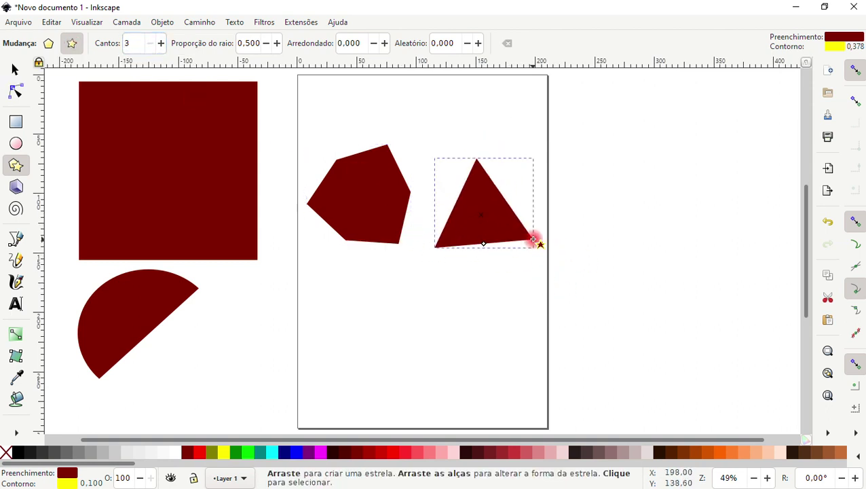
click(133, 43)
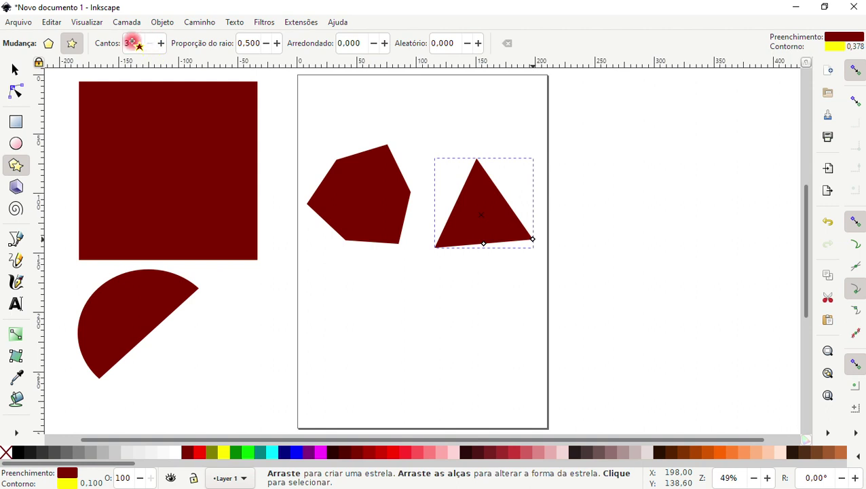
click(161, 43)
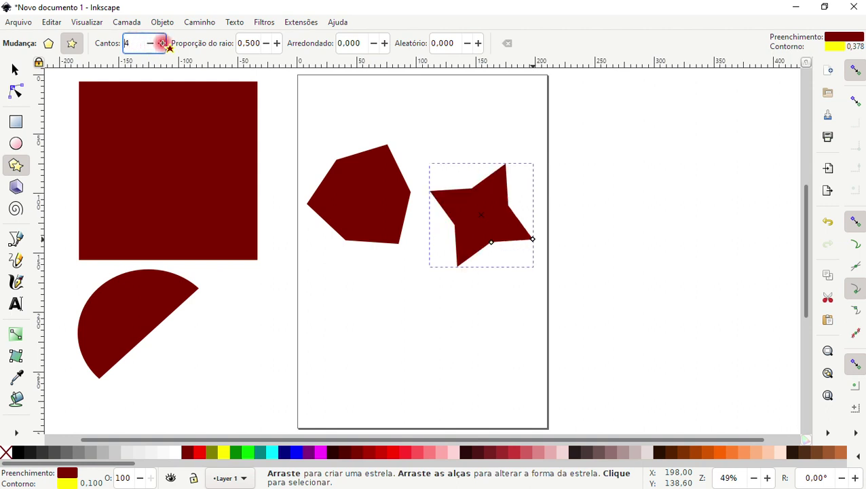
click(161, 43)
click(154, 42)
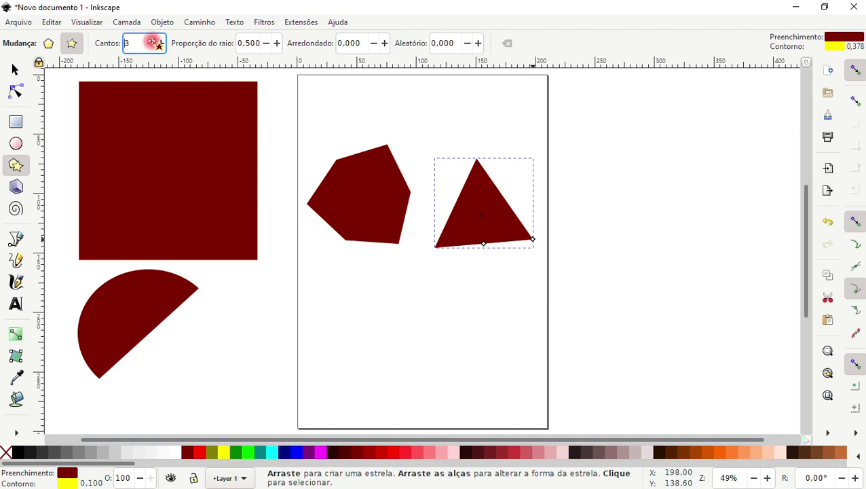
click(160, 43)
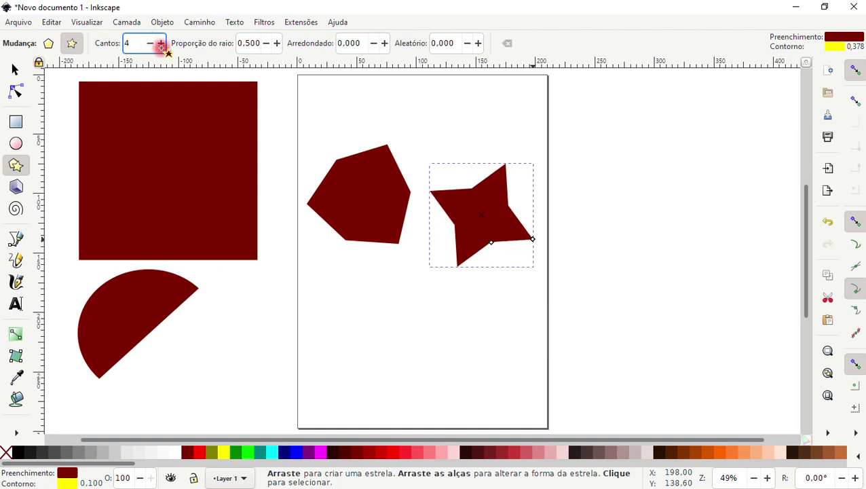
click(160, 42)
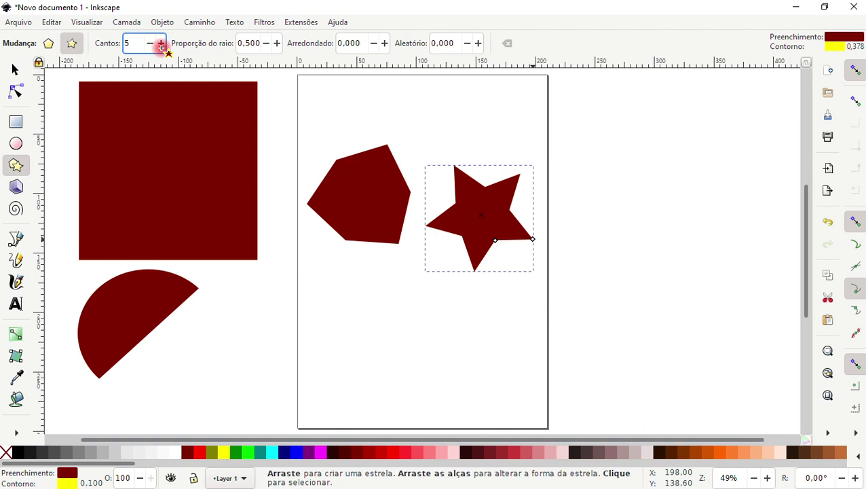
click(161, 43)
click(161, 43)
click(161, 43)
click(161, 42)
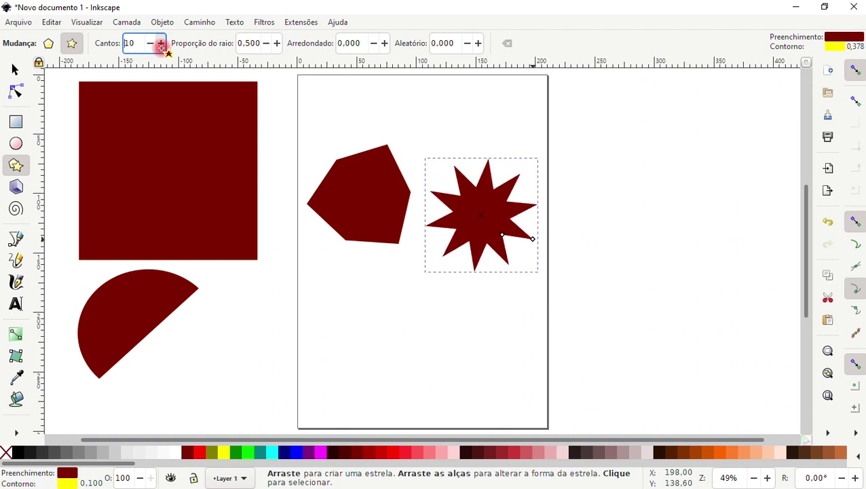
click(151, 43)
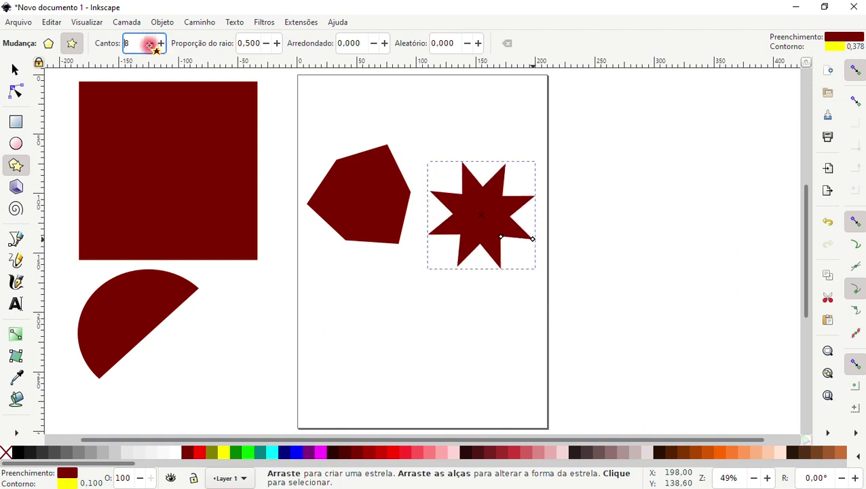
click(150, 42)
click(151, 43)
click(161, 43)
click(161, 43)
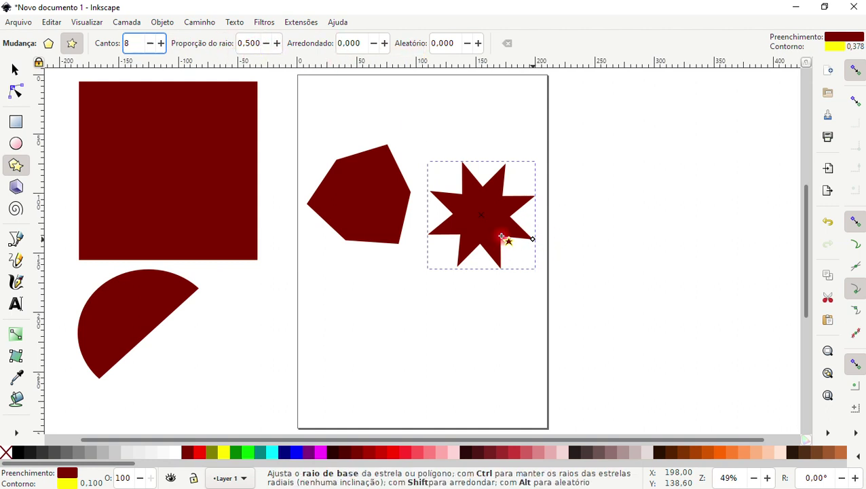
Step: Drag the 8-pointed star's handles to enlarge it and thin its spikes to a 0.243 radius ratio
drag(499, 239, 516, 216)
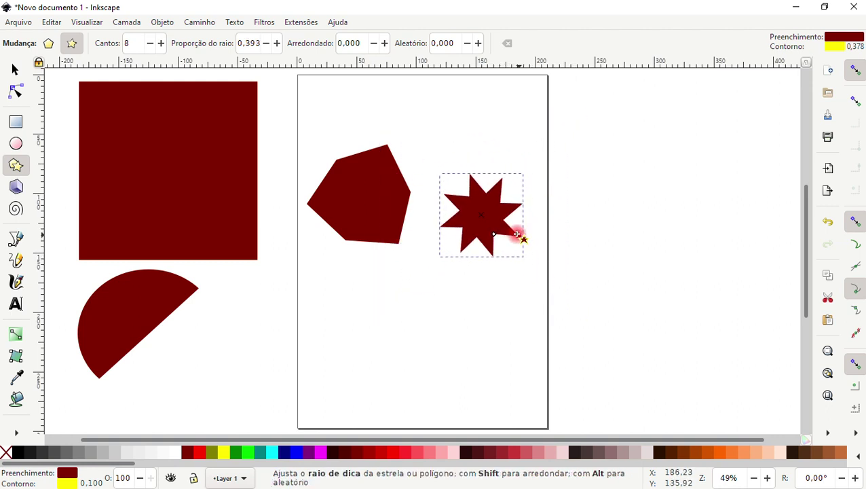
drag(516, 216, 531, 228)
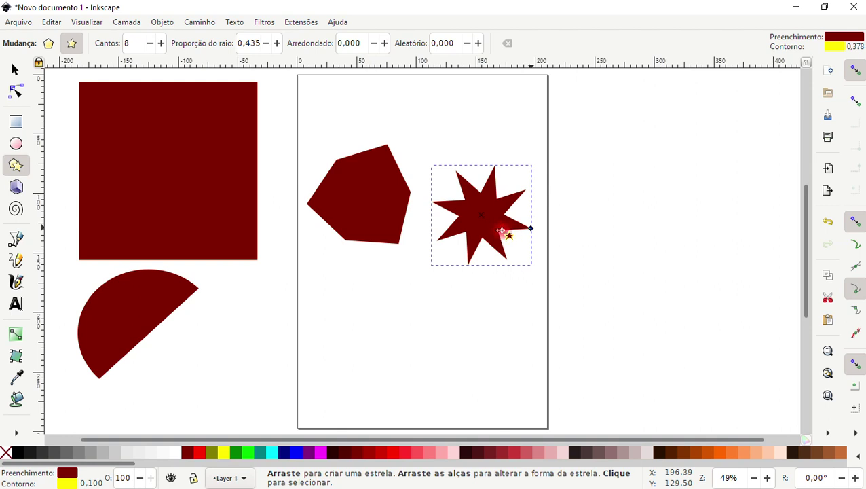
drag(498, 230, 505, 242)
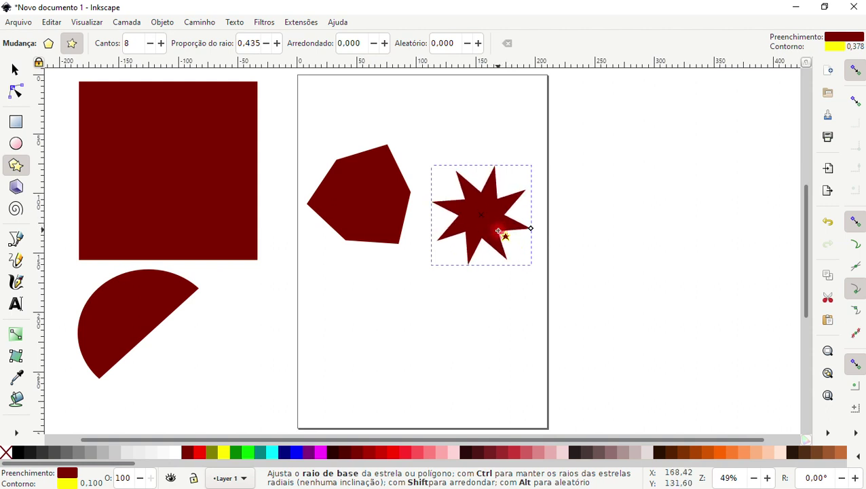
mouse_move(495, 228)
mouse_down()
mouse_move(523, 242)
mouse_move(555, 175)
mouse_move(554, 240)
mouse_up()
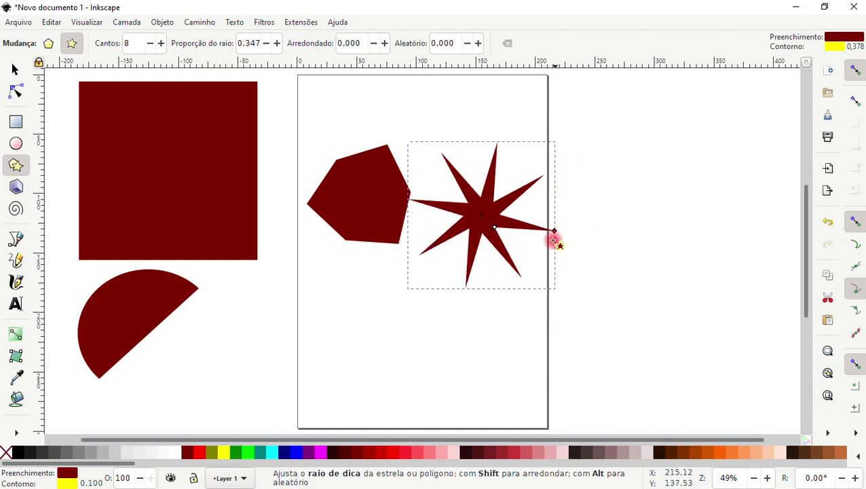
drag(554, 241, 550, 184)
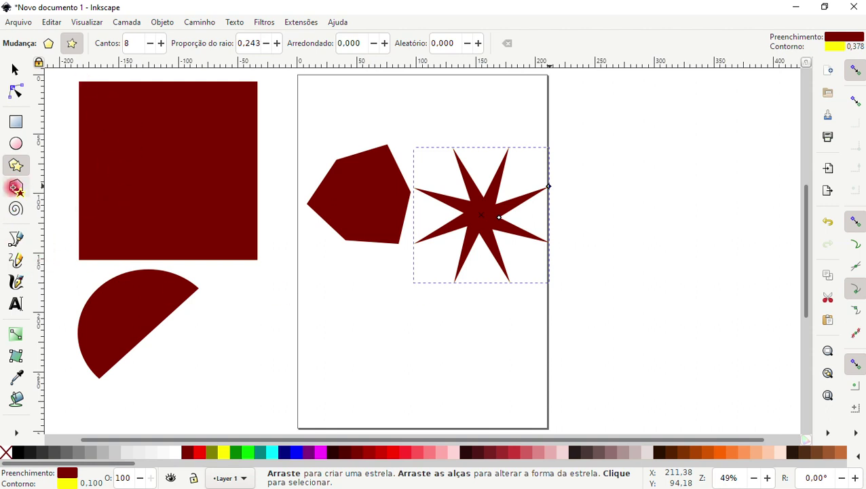
Step: Draw a purple 3D box right of the page and adjust its Y angle
click(15, 188)
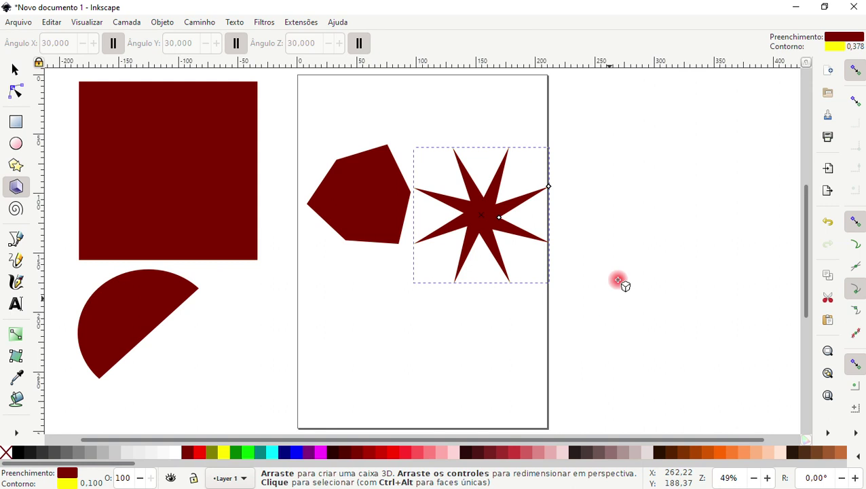
drag(642, 187, 676, 289)
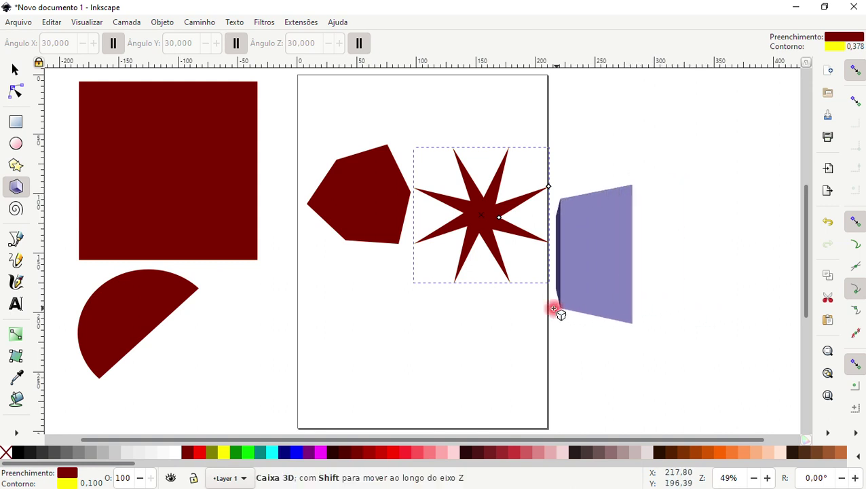
mouse_move(676, 290)
mouse_down()
mouse_move(513, 309)
mouse_move(716, 258)
mouse_move(717, 288)
mouse_up()
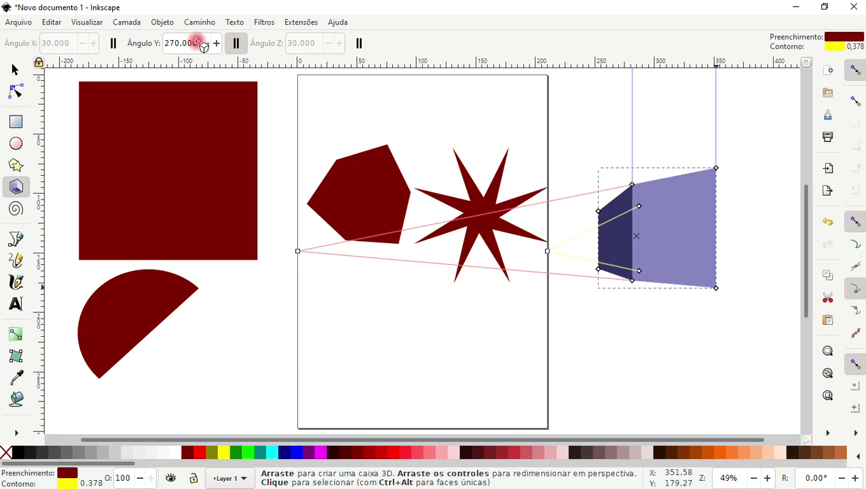
drag(207, 42, 218, 43)
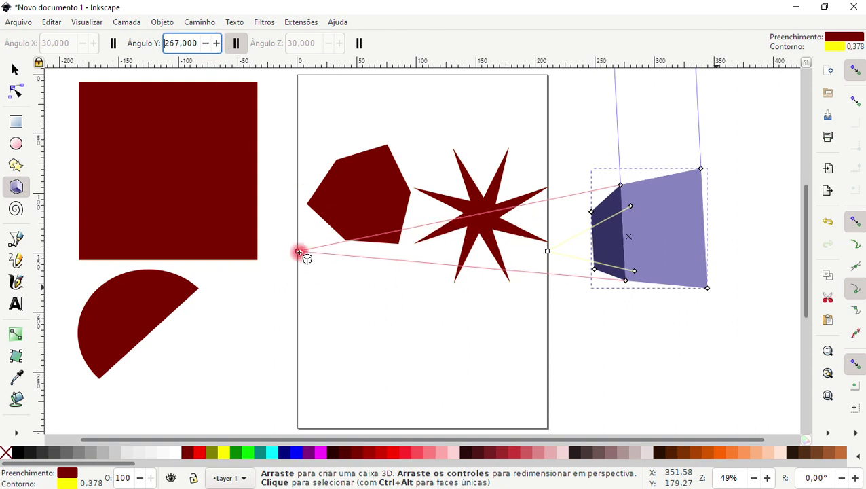
Step: Drag the box's vanishing points and top corner to reshape its perspective
mouse_move(299, 252)
mouse_down()
mouse_move(532, 335)
mouse_move(382, 245)
mouse_up()
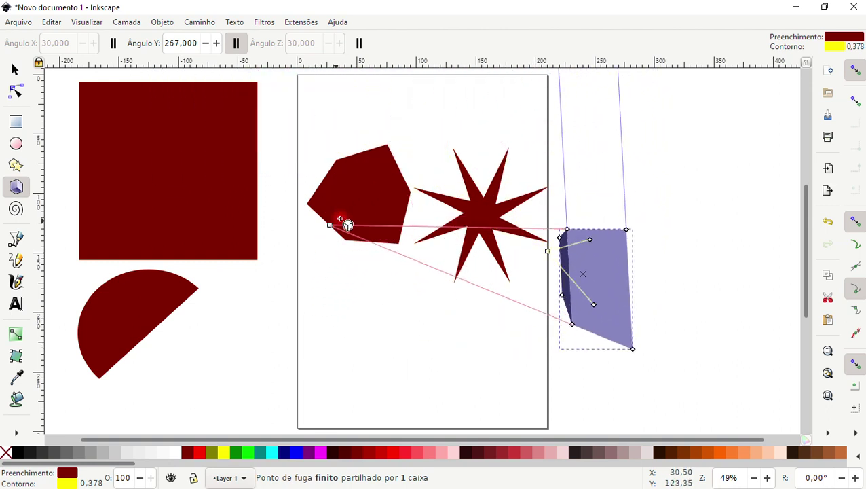
drag(383, 244, 333, 265)
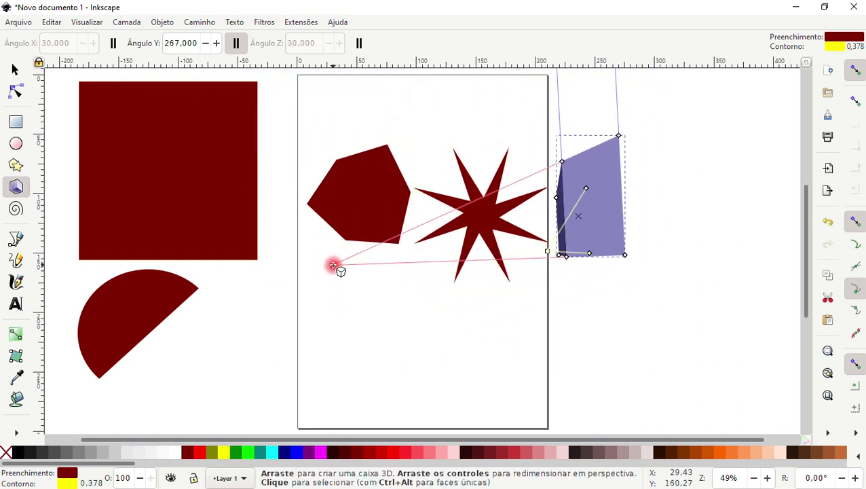
drag(548, 251, 329, 385)
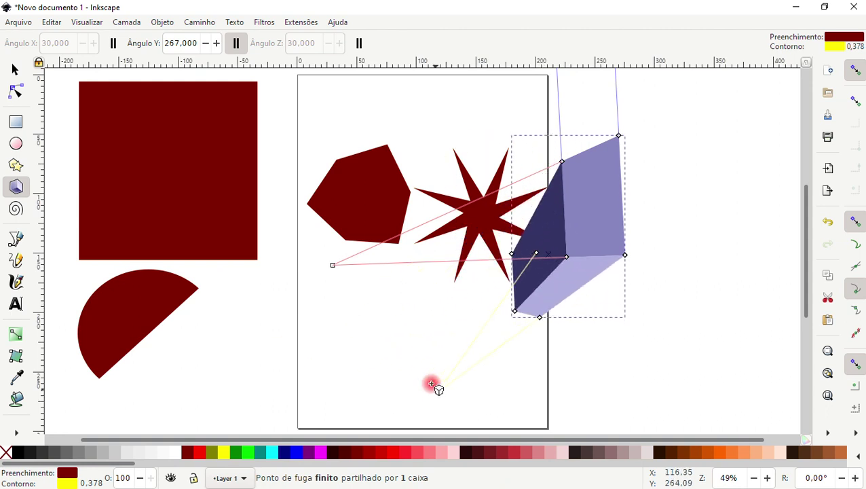
drag(328, 385, 411, 358)
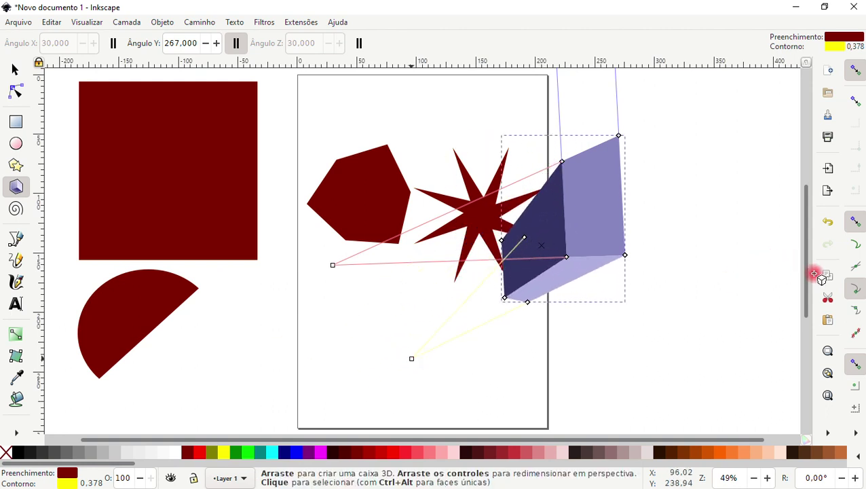
mouse_move(808, 272)
mouse_down()
mouse_move(803, 262)
mouse_move(802, 276)
mouse_up()
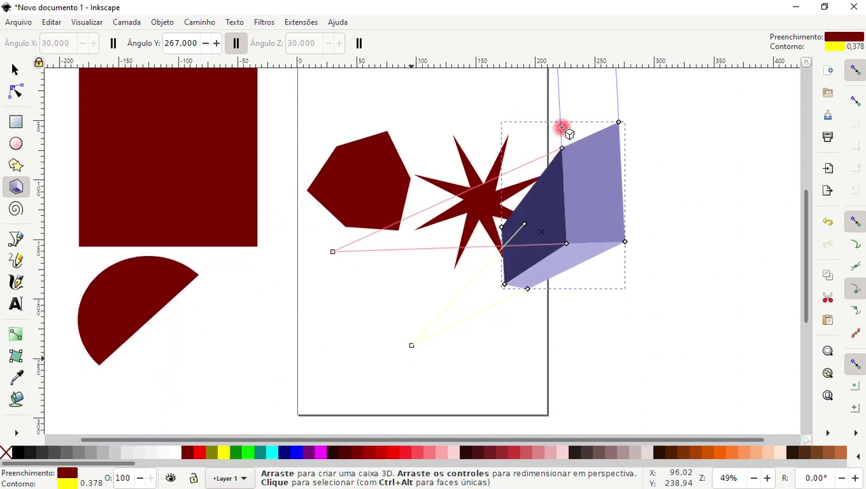
mouse_move(412, 346)
mouse_down()
mouse_move(592, 360)
mouse_move(708, 326)
mouse_move(716, 336)
mouse_up()
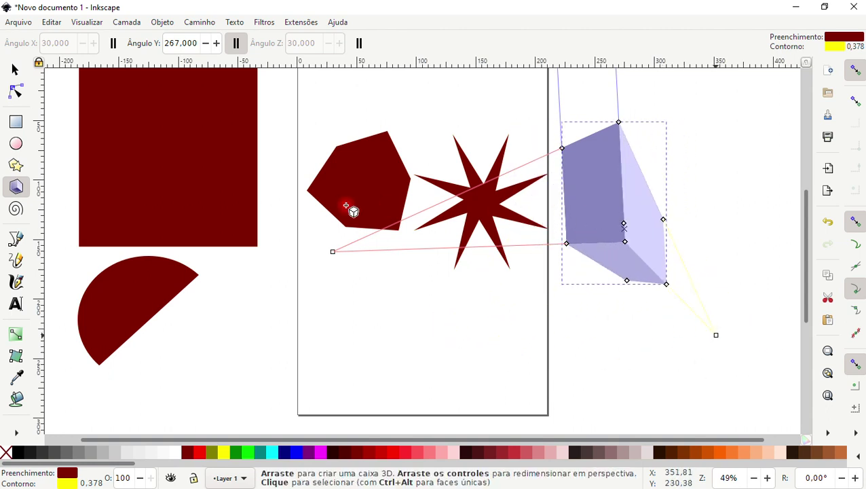
mouse_move(620, 125)
mouse_down()
mouse_move(678, 201)
mouse_move(619, 188)
mouse_move(623, 146)
mouse_move(611, 220)
mouse_move(638, 231)
mouse_move(626, 193)
mouse_move(615, 215)
mouse_move(702, 224)
mouse_move(712, 189)
mouse_move(654, 190)
mouse_up()
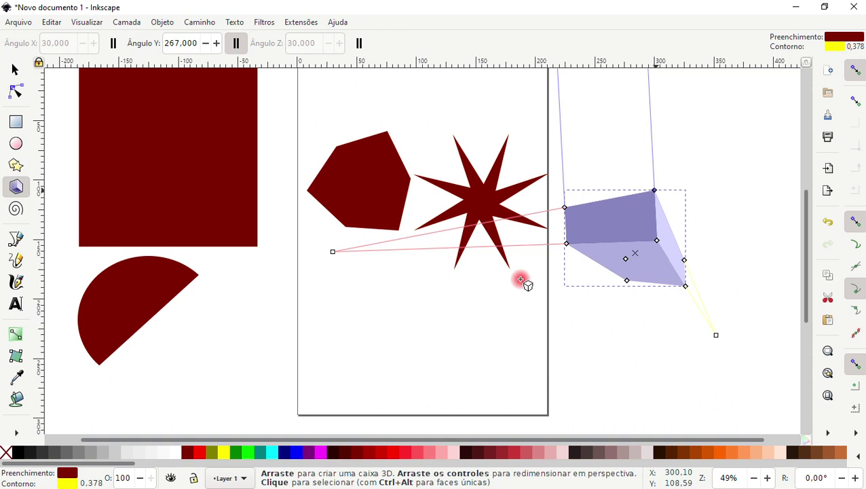
mouse_move(332, 251)
mouse_down()
mouse_move(397, 267)
mouse_move(379, 273)
mouse_move(322, 253)
mouse_move(324, 263)
mouse_up()
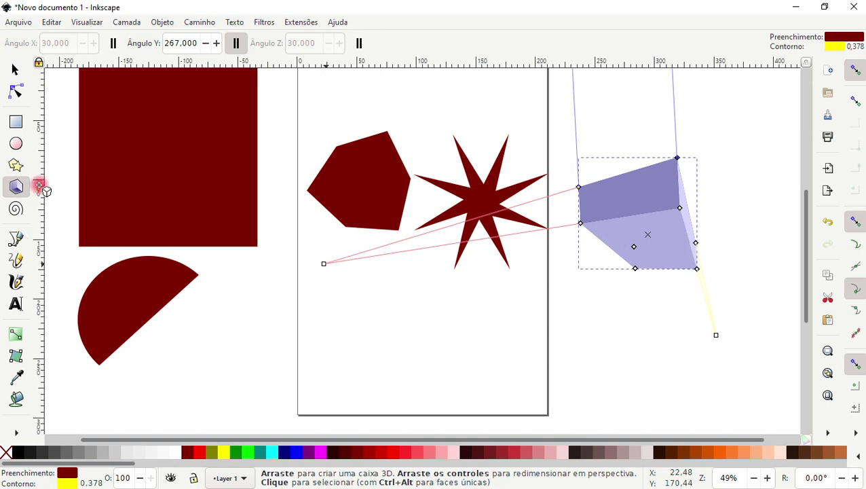
Step: Draw a grey spiral on the lower page and set it to 4 turns
click(16, 211)
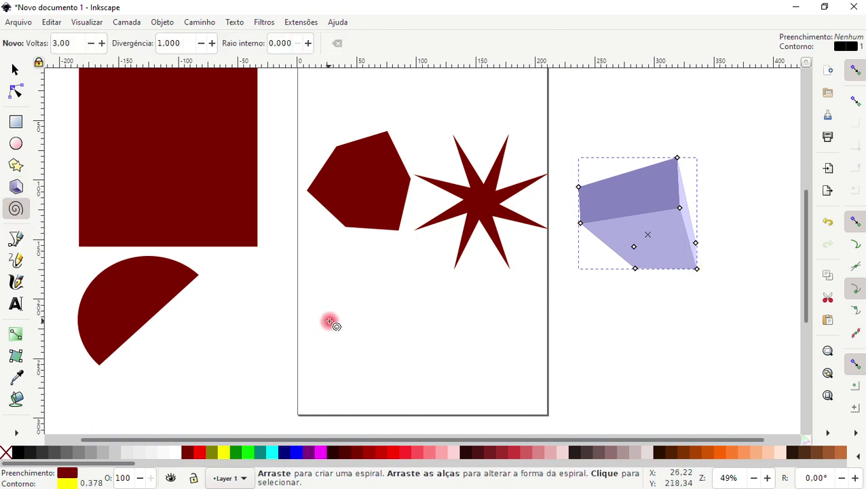
mouse_move(330, 320)
mouse_down()
mouse_move(358, 353)
mouse_move(256, 315)
mouse_move(246, 344)
mouse_up()
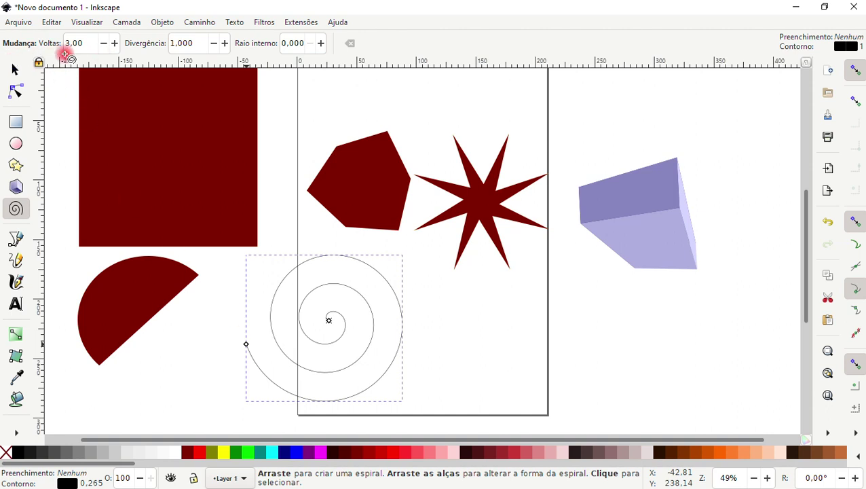
click(113, 44)
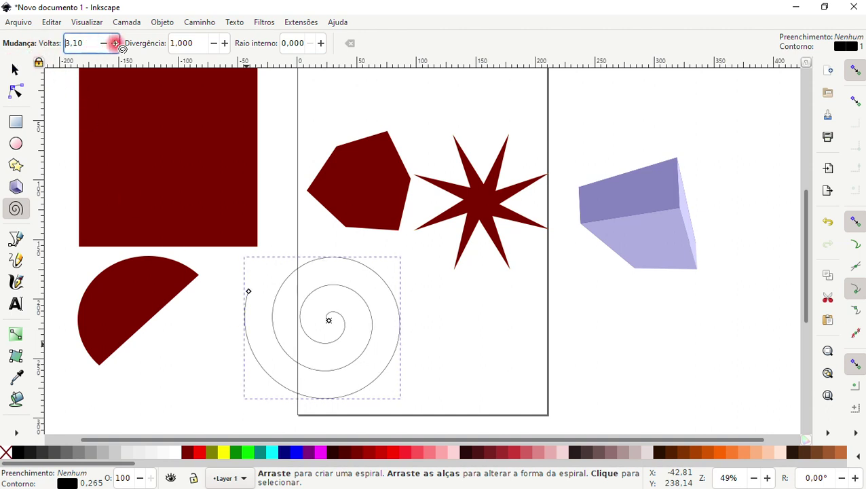
click(113, 44)
click(116, 43)
click(116, 43)
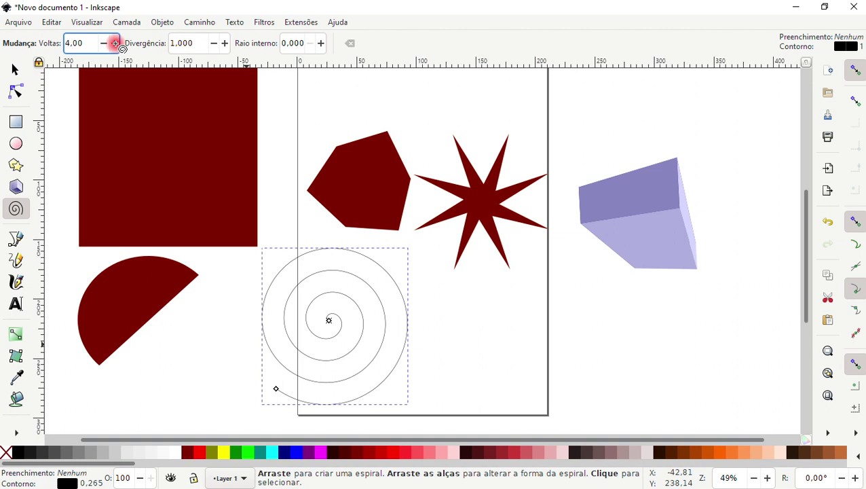
click(115, 43)
click(115, 43)
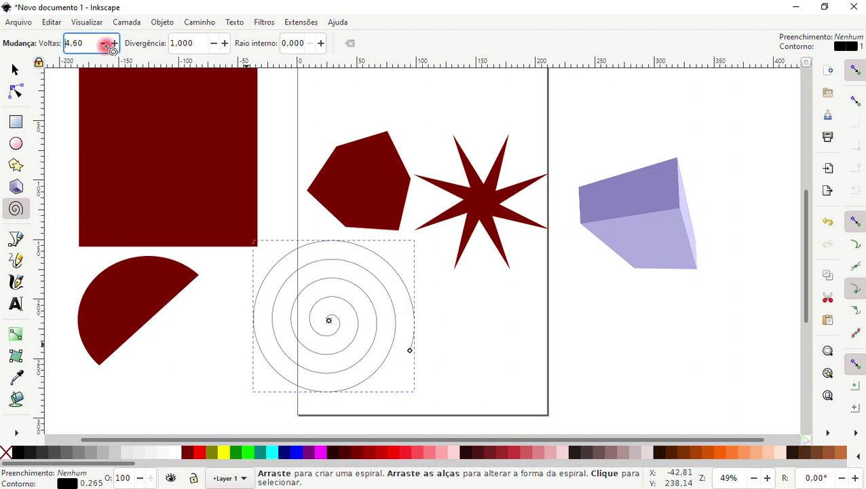
click(103, 44)
click(103, 44)
click(103, 43)
click(103, 43)
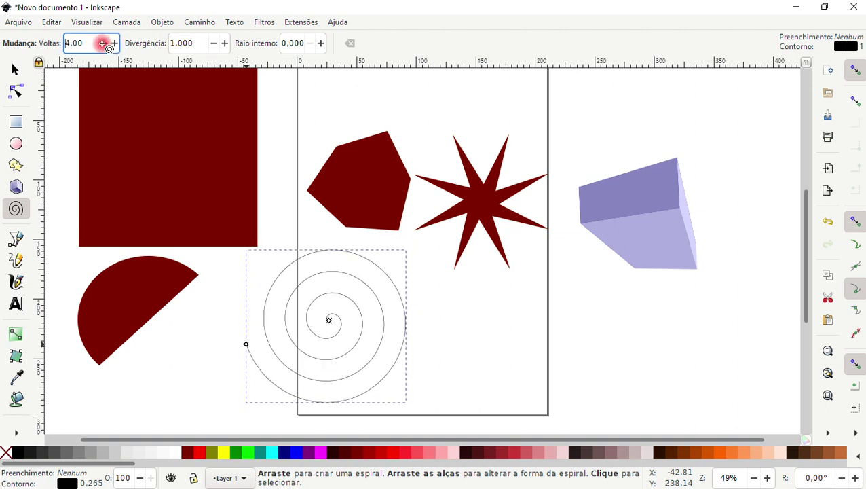
Step: Adjust the spiral's divergence down and back up to 0.910
click(224, 43)
click(225, 43)
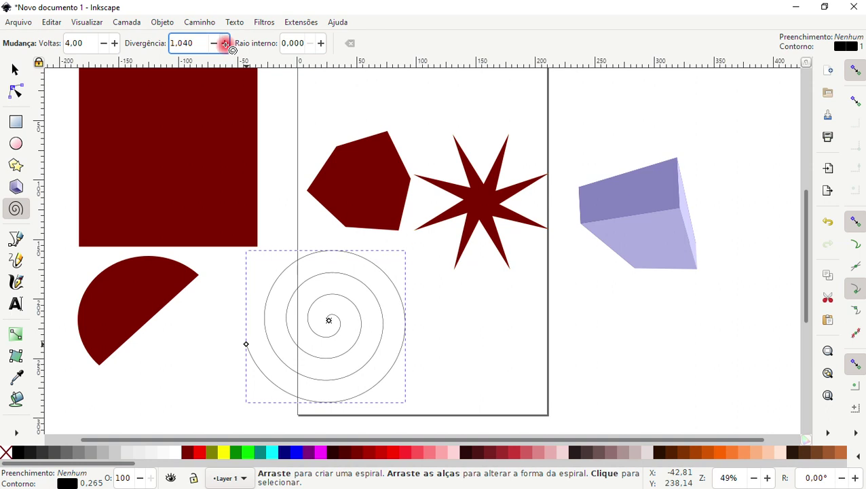
click(215, 43)
click(215, 42)
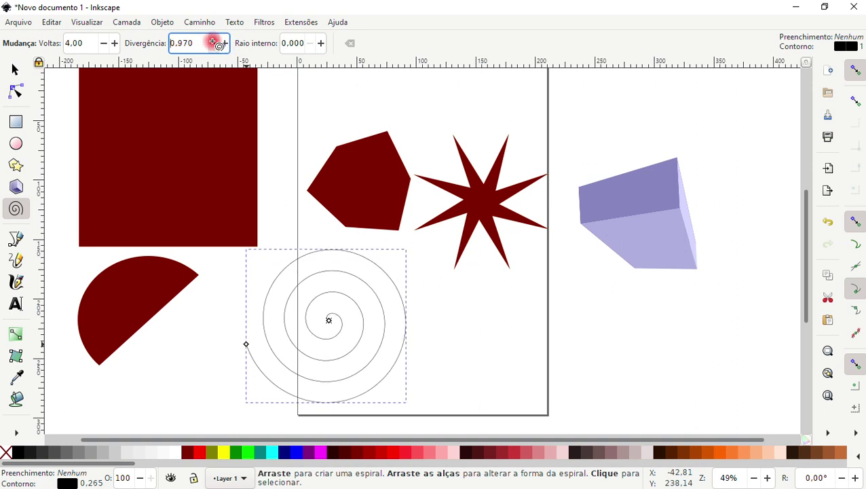
click(215, 43)
click(215, 42)
click(214, 43)
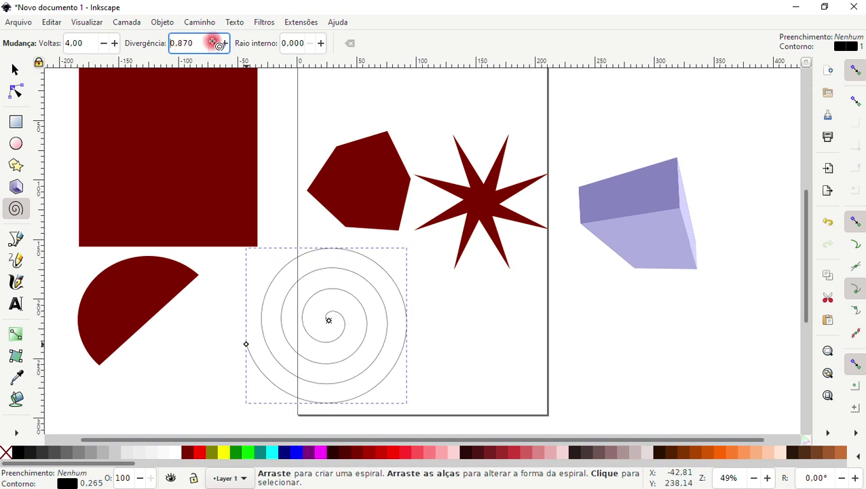
click(225, 43)
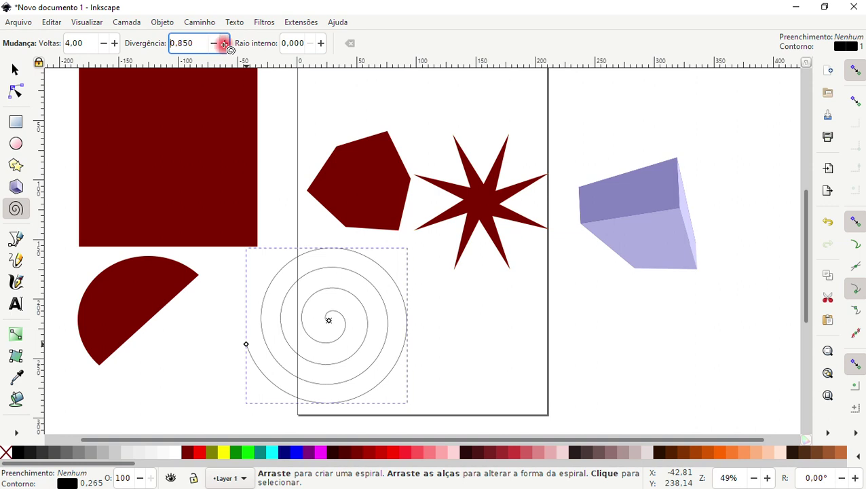
click(224, 44)
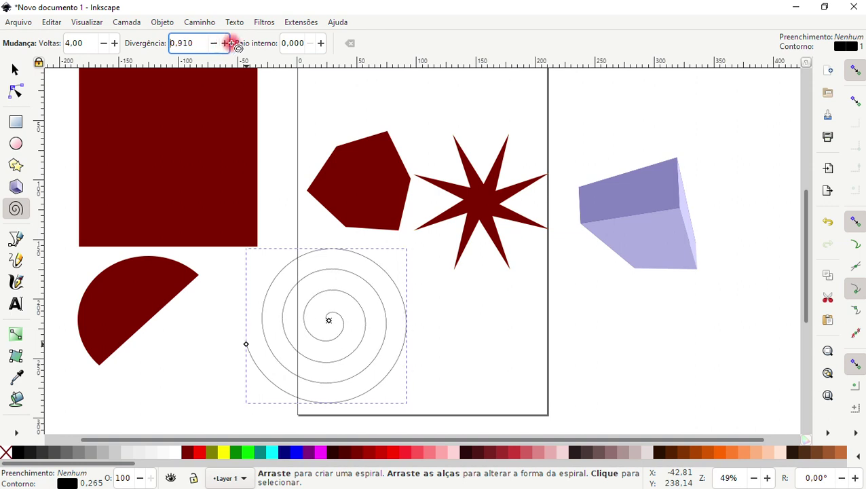
Step: Raise the spiral's inner radius to 0.260
click(320, 42)
click(320, 43)
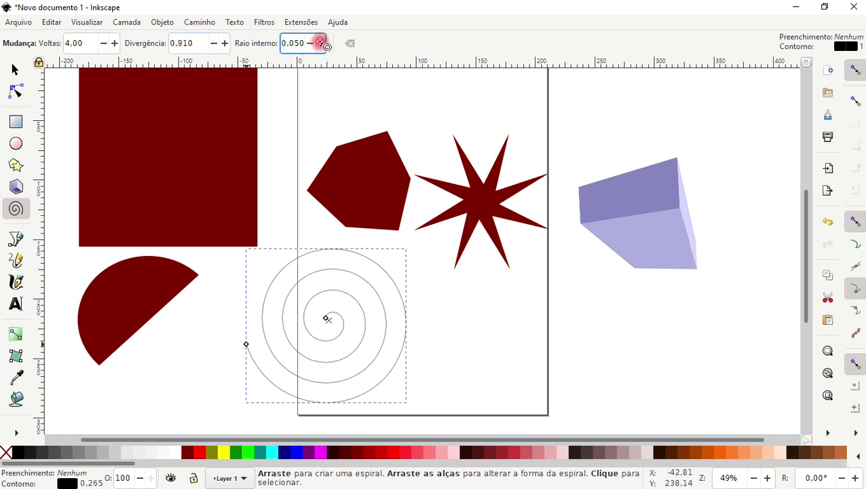
click(319, 42)
click(320, 43)
click(320, 43)
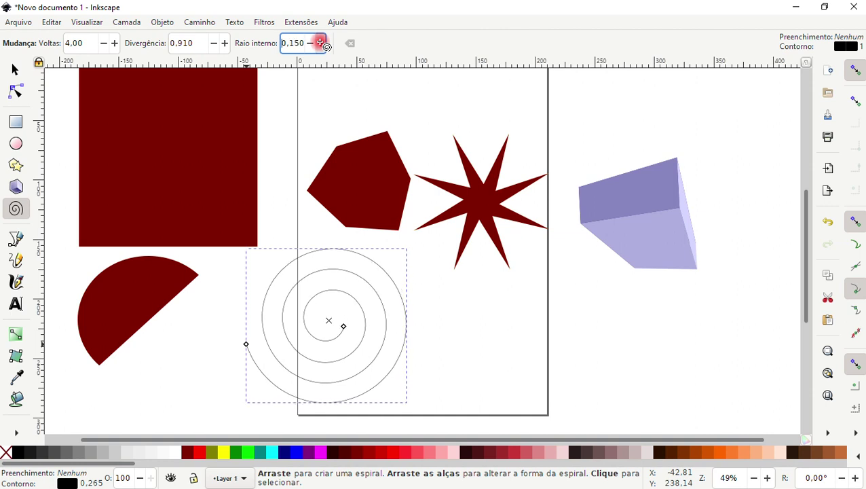
click(320, 43)
click(319, 43)
click(320, 43)
click(319, 43)
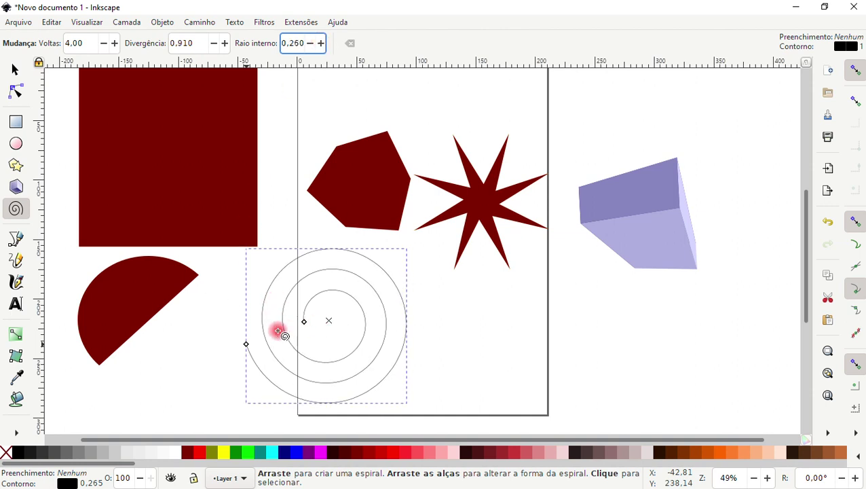
Step: Drag the spiral's end handles to unroll its inner coils and end the outer coil lower right (3.67 turns)
mouse_move(304, 323)
mouse_down()
mouse_move(349, 334)
mouse_move(299, 315)
mouse_move(351, 315)
mouse_move(330, 350)
mouse_move(290, 310)
mouse_move(349, 301)
mouse_move(290, 301)
mouse_move(346, 355)
mouse_move(337, 284)
mouse_move(288, 310)
mouse_move(354, 351)
mouse_up()
mouse_move(248, 346)
mouse_down()
mouse_move(281, 265)
mouse_move(406, 276)
mouse_move(299, 245)
mouse_move(276, 366)
mouse_move(353, 393)
mouse_move(393, 326)
mouse_move(390, 299)
mouse_move(392, 366)
mouse_move(386, 374)
mouse_move(352, 350)
mouse_move(357, 337)
mouse_move(344, 294)
mouse_move(296, 296)
mouse_move(360, 333)
mouse_move(332, 293)
mouse_move(306, 334)
mouse_move(331, 343)
mouse_move(307, 332)
mouse_up()
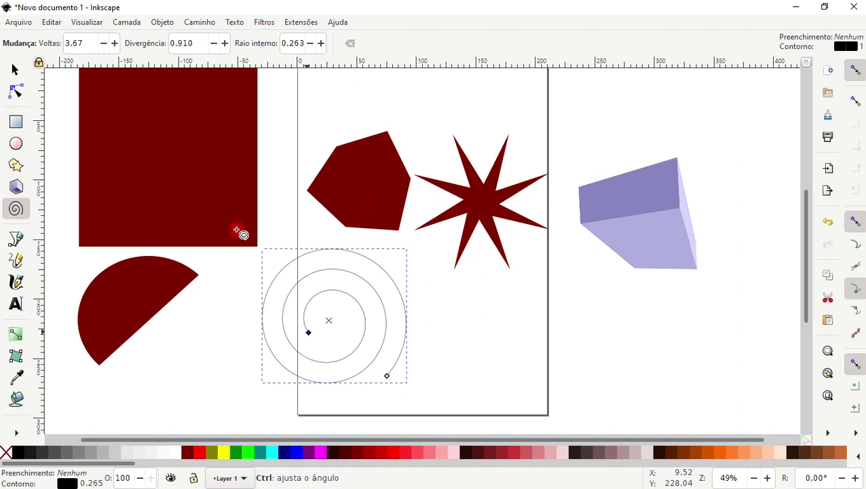
Step: With the Selector tool, deselect the spiral, then select and deselect the red square
click(15, 69)
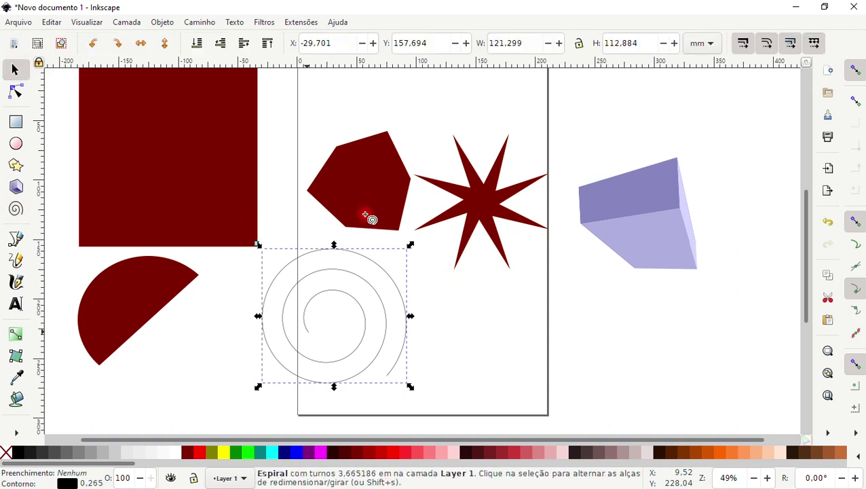
click(425, 283)
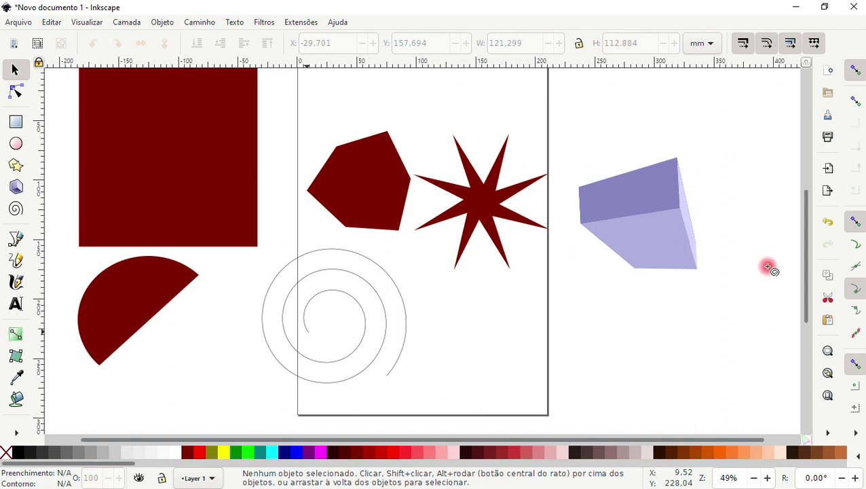
drag(809, 288, 807, 280)
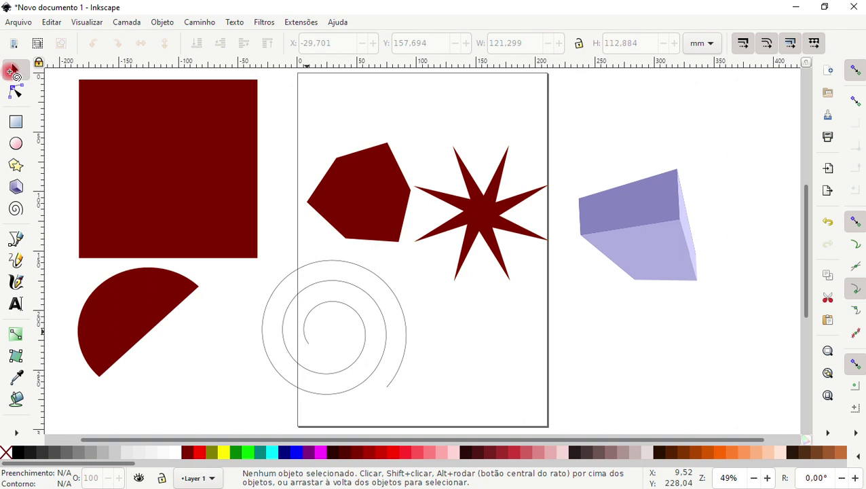
click(190, 155)
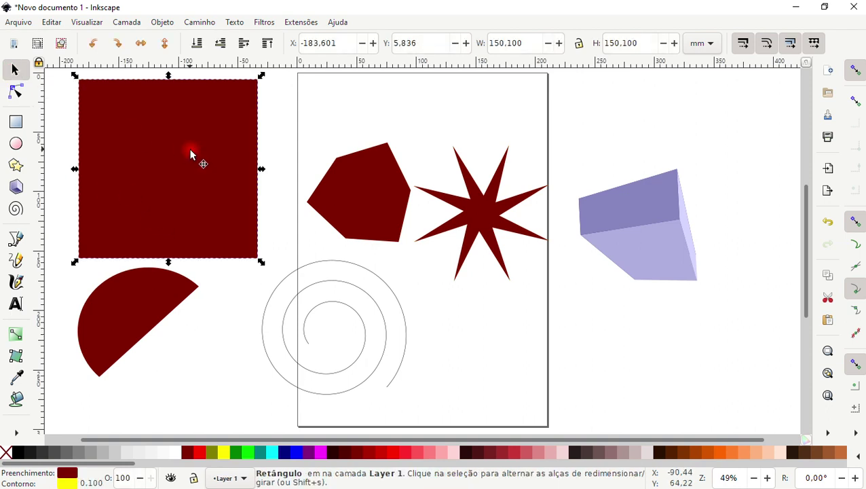
key(Escape)
key(Delete)
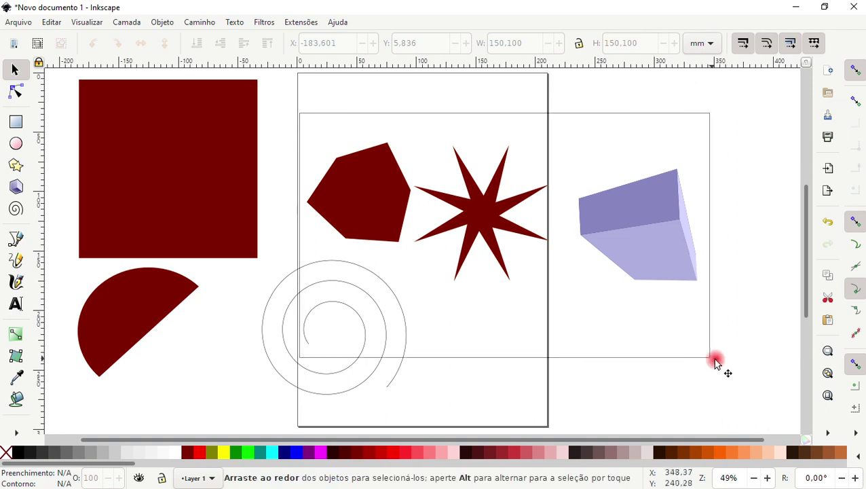
Step: Rubber-band select and delete the pentagon, star and 3D box, then the spiral
drag(300, 112, 719, 370)
key(Delete)
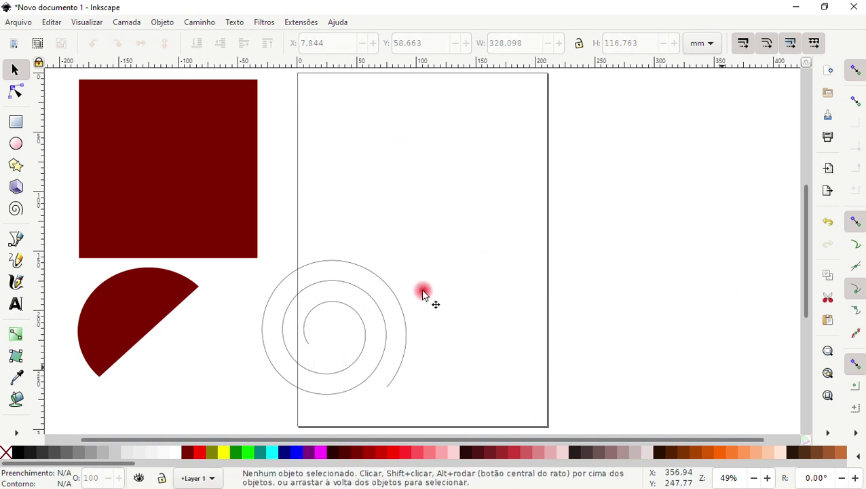
drag(445, 269, 214, 397)
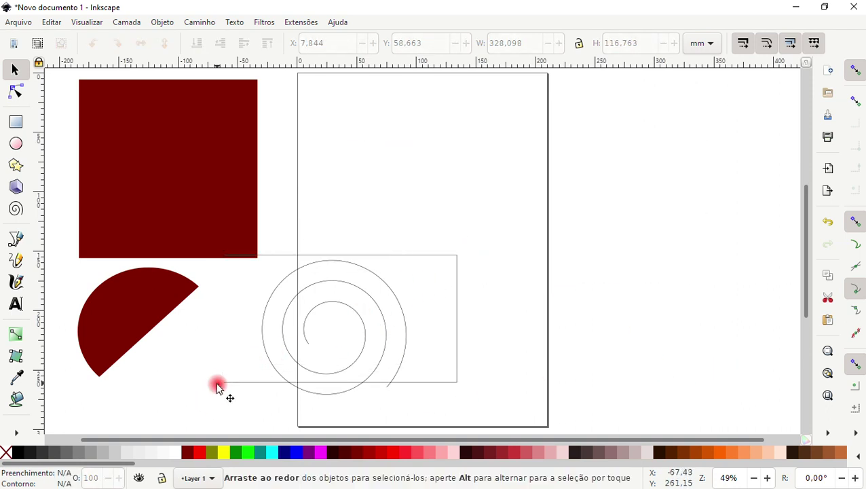
drag(459, 254, 212, 410)
key(Delete)
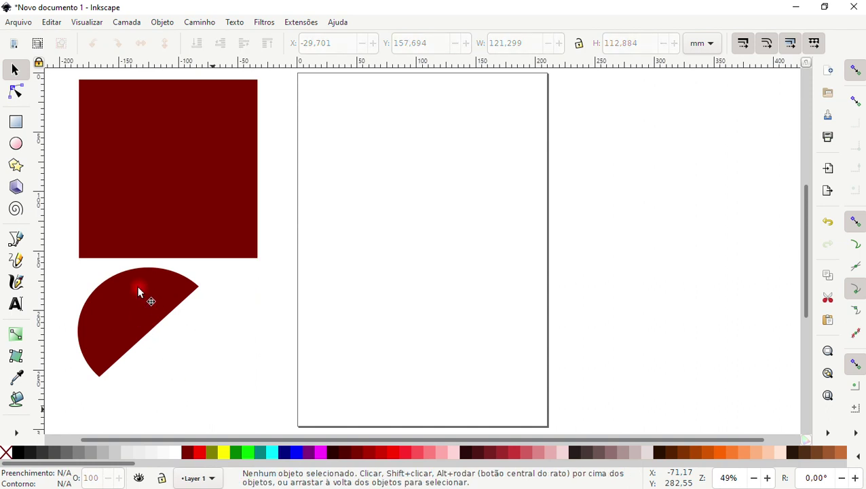
Step: Rubber-band select and delete the pie slice, then select the remaining dark red square
drag(58, 269, 251, 392)
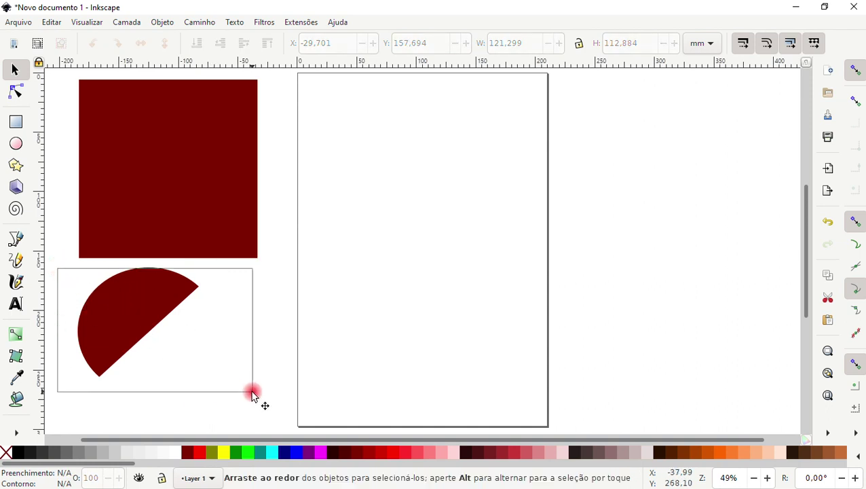
drag(296, 274, 42, 384)
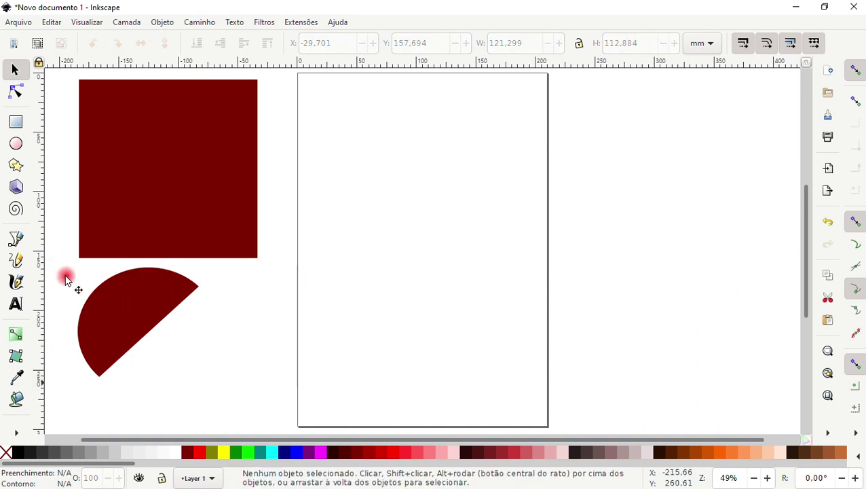
drag(54, 266, 265, 407)
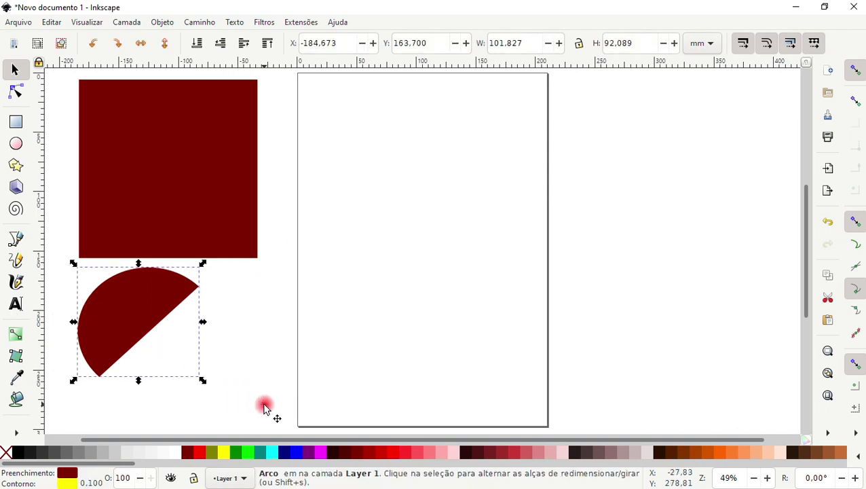
click(242, 361)
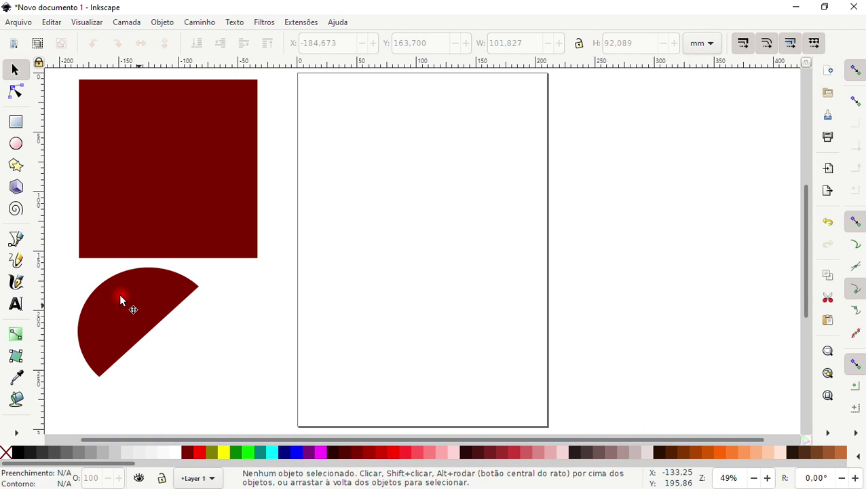
mouse_move(49, 263)
mouse_down()
mouse_move(138, 366)
mouse_move(257, 412)
mouse_up()
key(Delete)
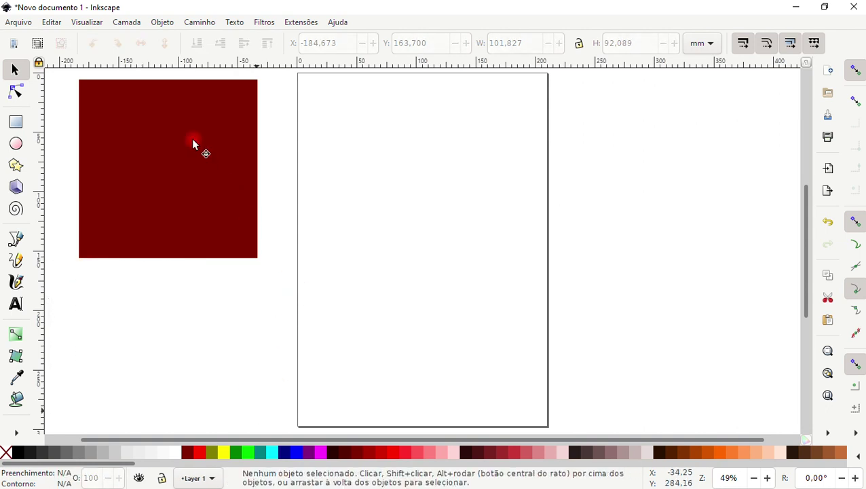
mouse_move(64, 75)
mouse_down()
mouse_move(305, 300)
mouse_move(260, 250)
mouse_move(270, 257)
mouse_up()
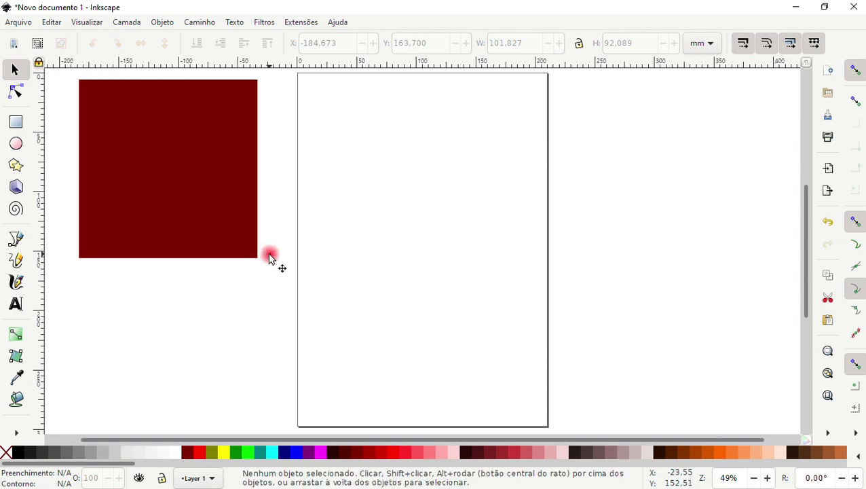
drag(69, 76, 285, 289)
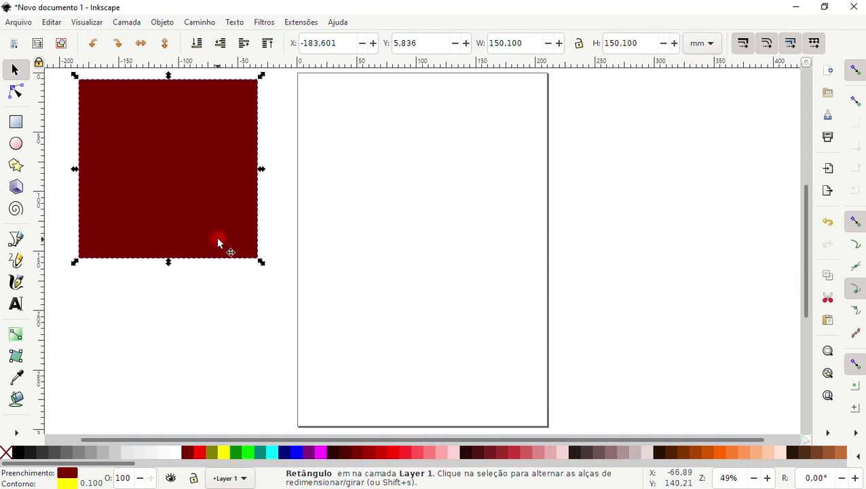
Step: Draw a black square overlapping the top-left corner of the Novo documento 2 page
click(15, 122)
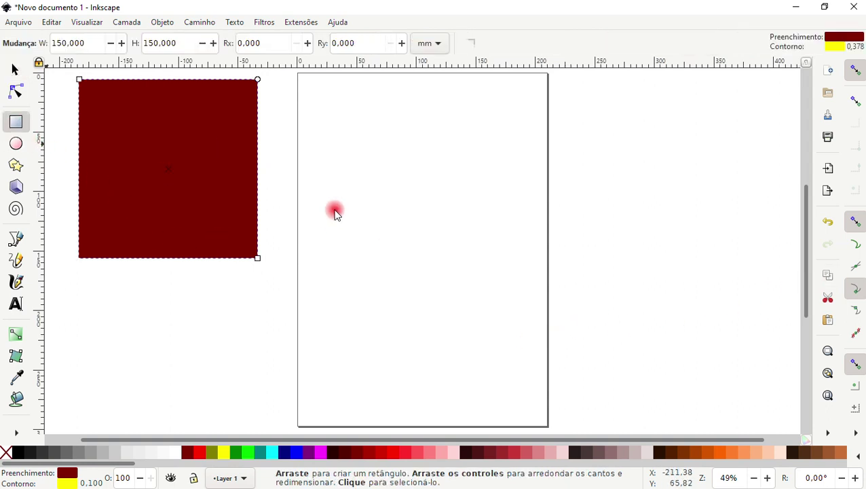
mouse_move(335, 210)
mouse_down()
mouse_move(365, 249)
mouse_move(425, 294)
mouse_up()
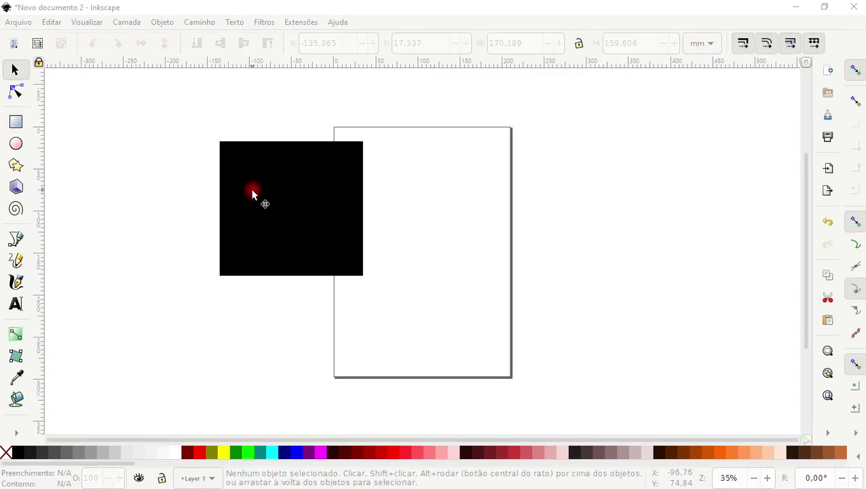
click(256, 196)
click(145, 188)
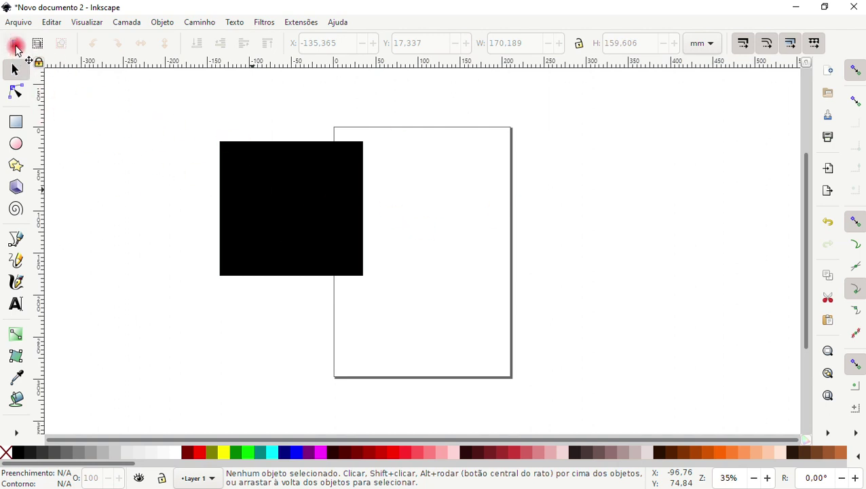
click(16, 46)
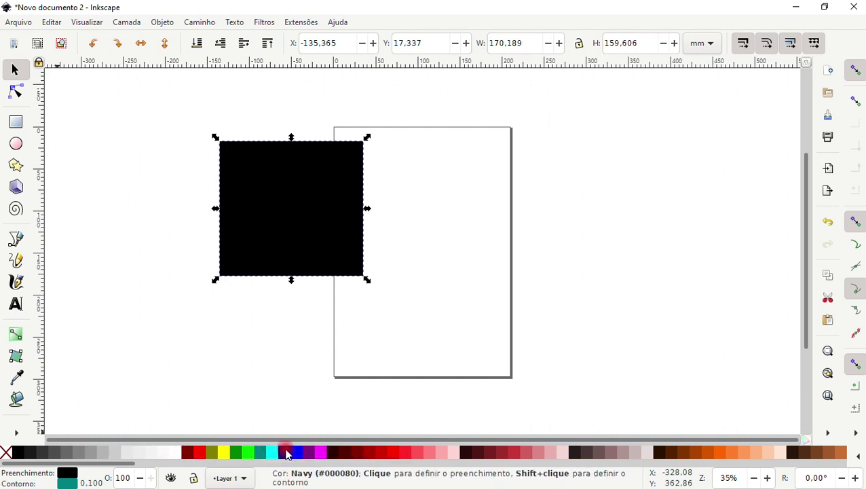
Step: Try navy and dark red fills, settle on bright green, and give the square a yellow outline
right_click(285, 453)
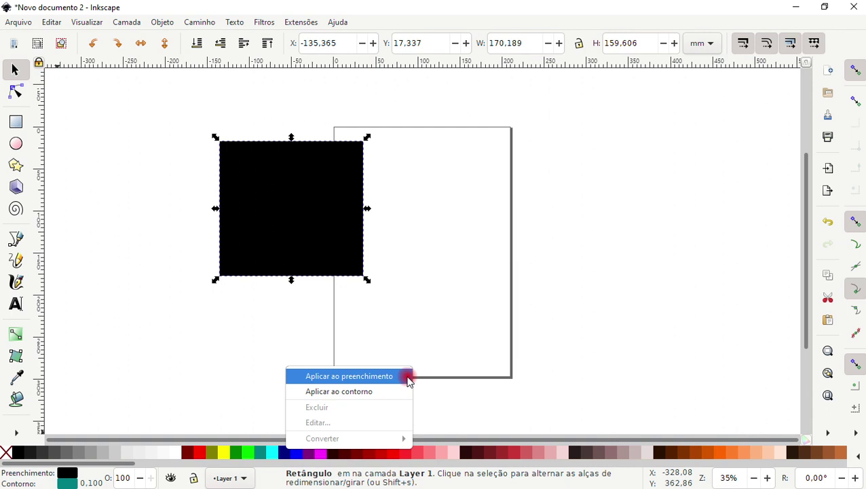
click(393, 377)
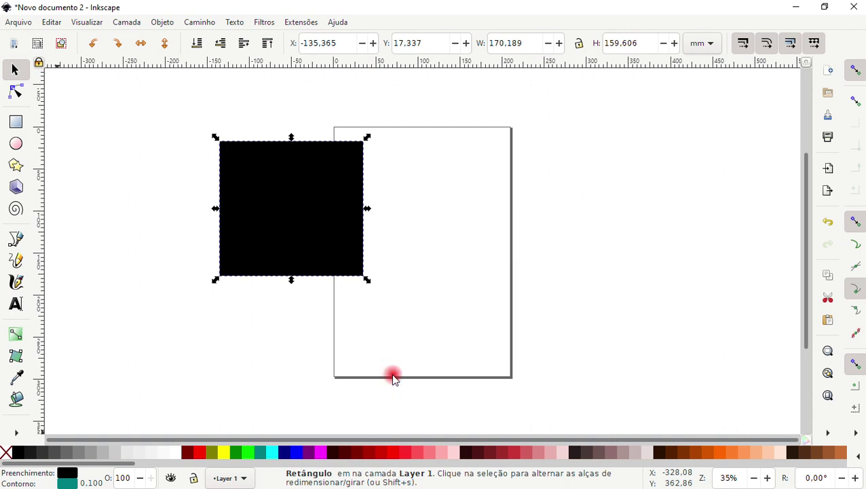
right_click(333, 452)
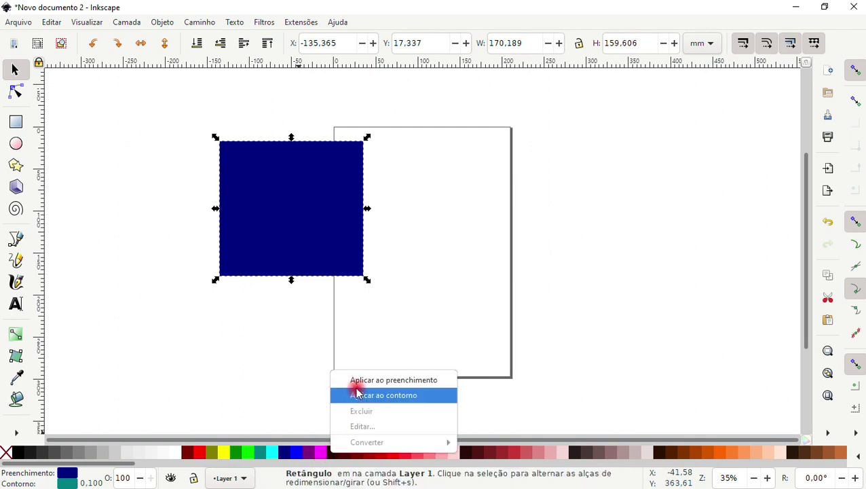
click(358, 380)
right_click(249, 452)
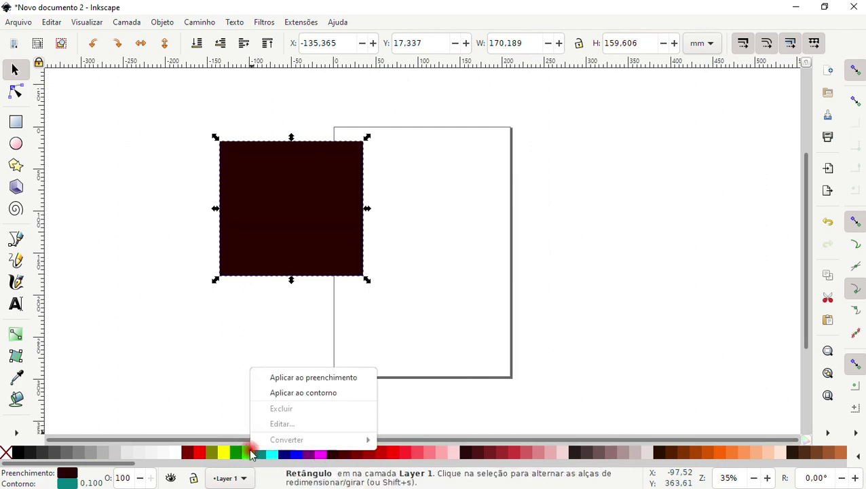
click(271, 380)
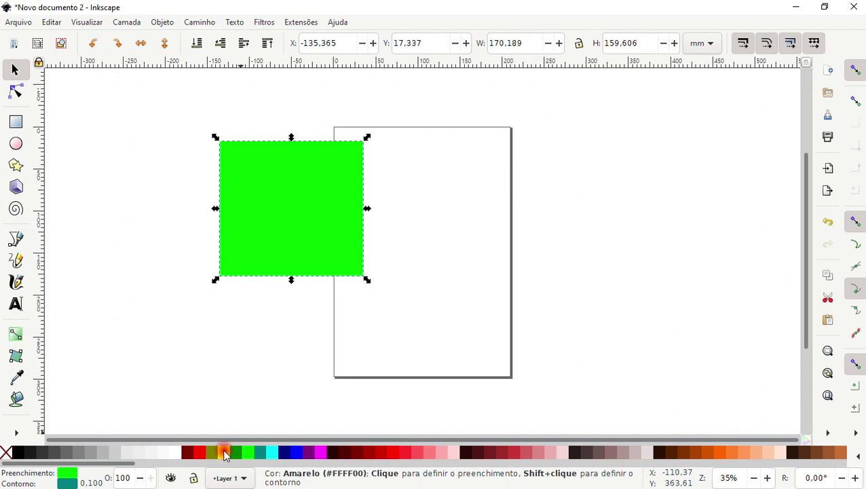
right_click(224, 454)
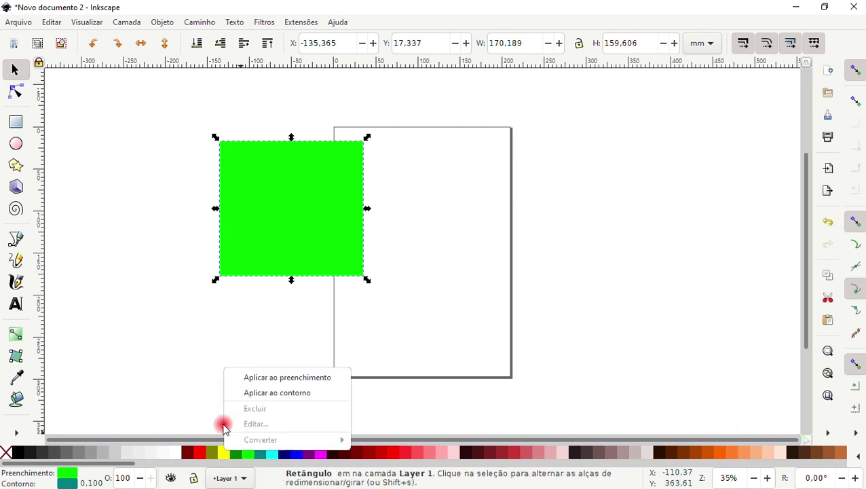
click(237, 393)
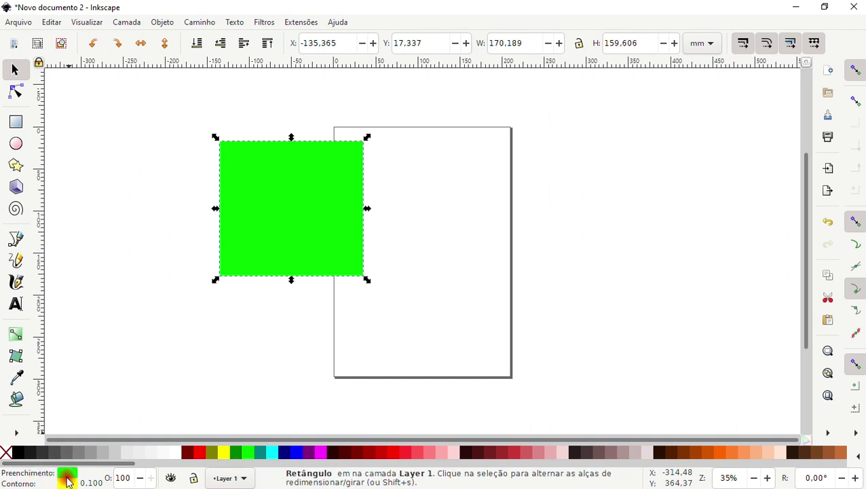
Step: Draw an ellipse over the page's right edge and fill it light pink
click(141, 305)
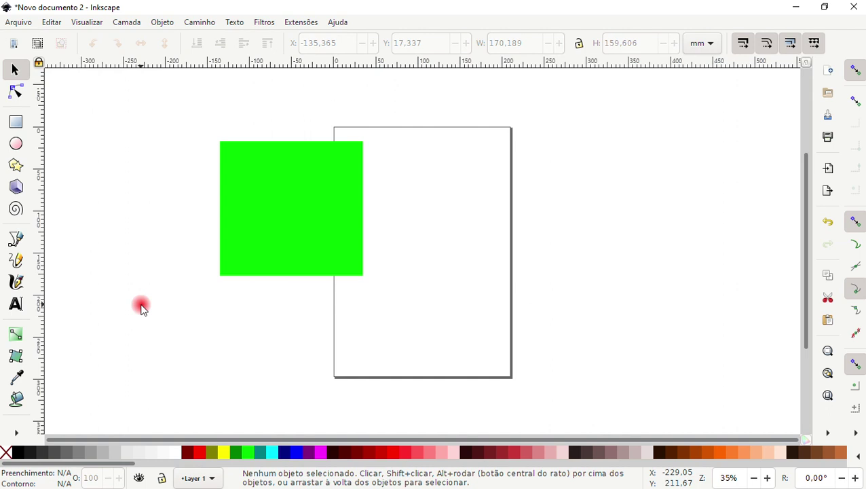
click(15, 145)
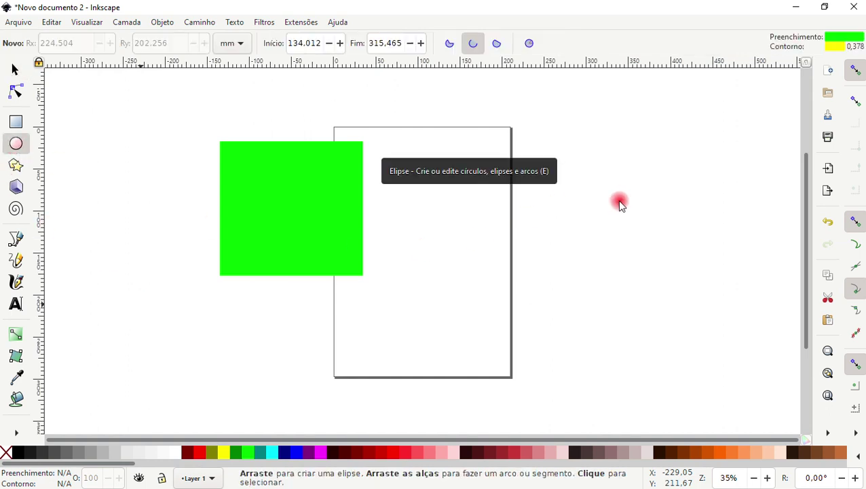
mouse_move(623, 202)
mouse_down()
mouse_move(473, 315)
mouse_move(606, 223)
mouse_move(610, 230)
mouse_up()
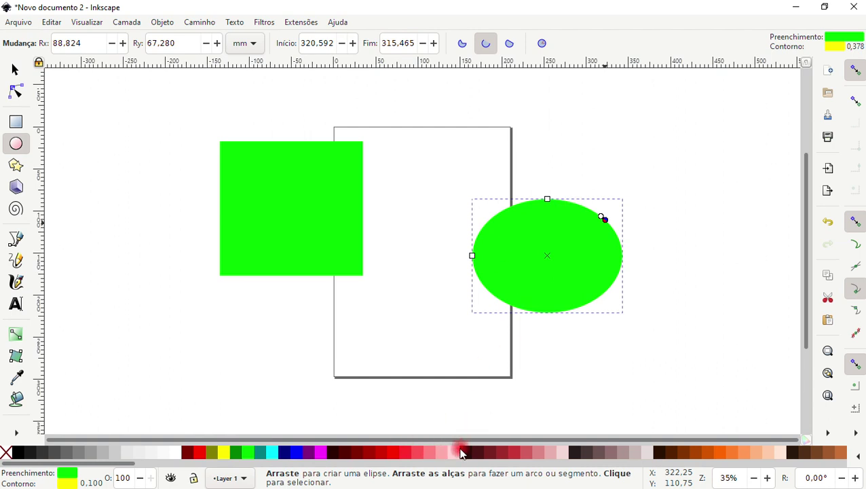
right_click(460, 453)
click(558, 375)
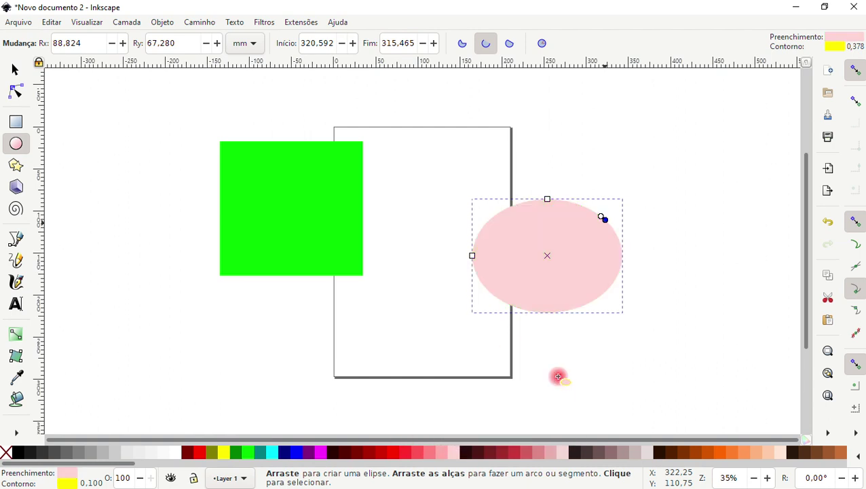
click(15, 165)
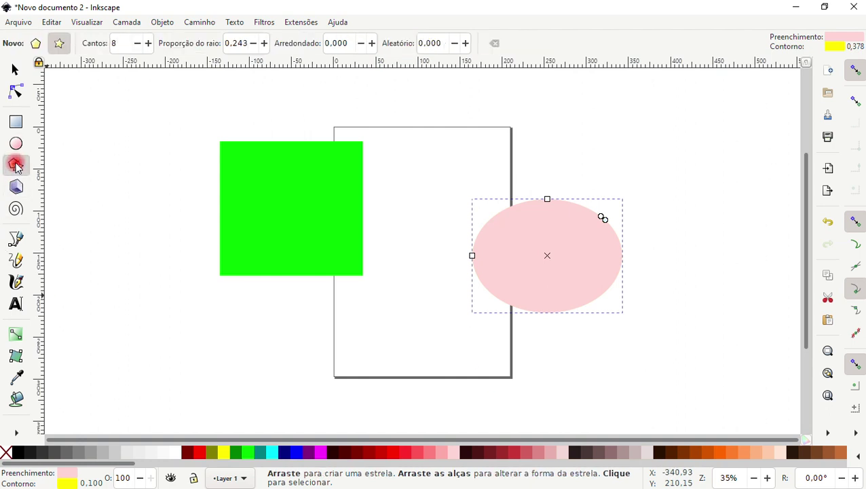
Step: Draw an eight-pointed star left of the square, broaden its points, and fill it yellow
mouse_move(104, 280)
mouse_down()
mouse_move(152, 335)
mouse_move(123, 341)
mouse_up()
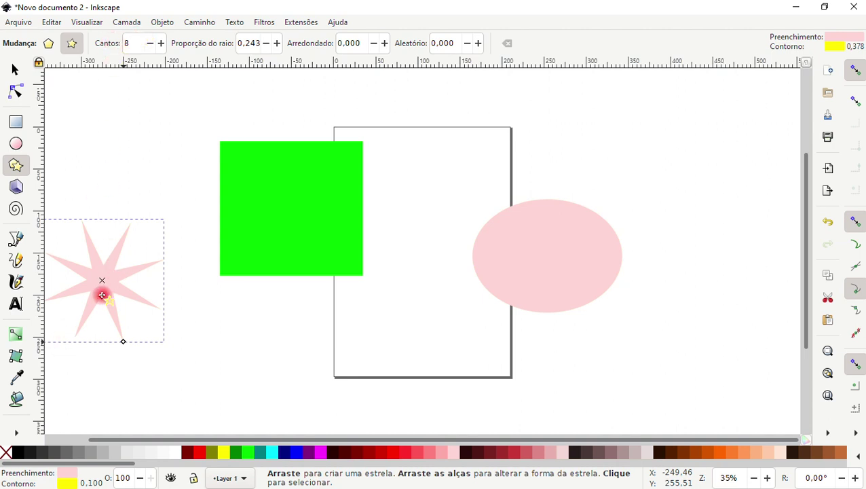
drag(102, 295, 103, 318)
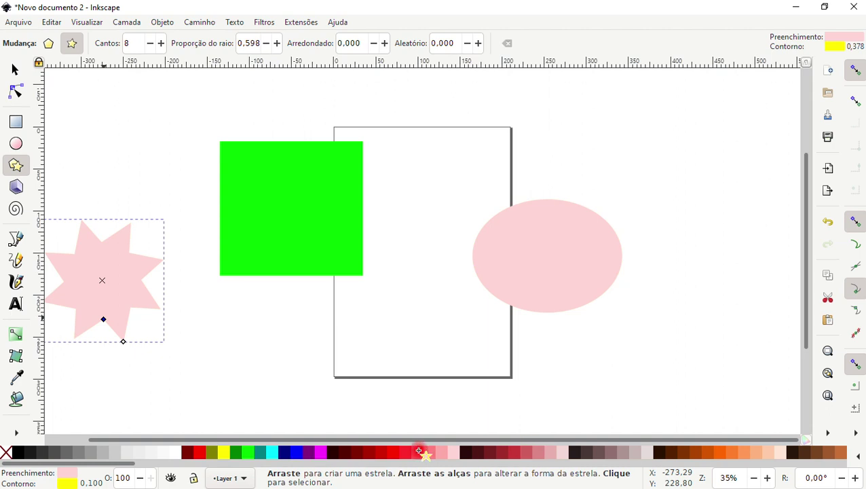
right_click(221, 451)
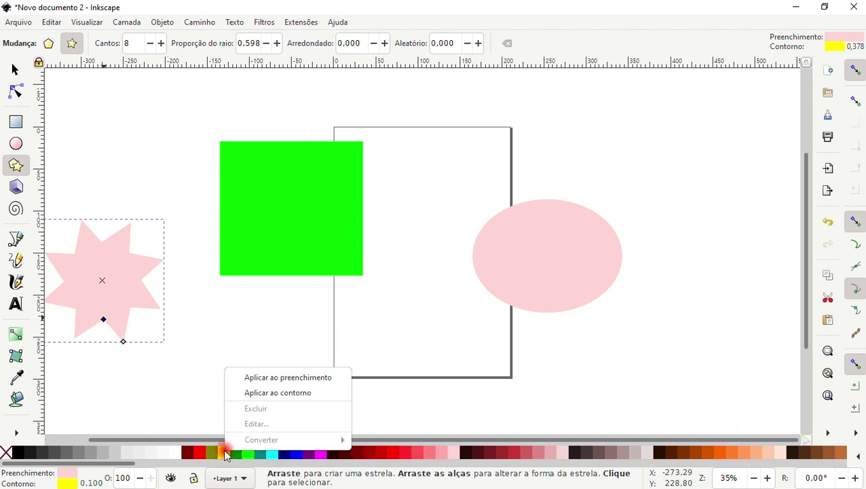
click(287, 377)
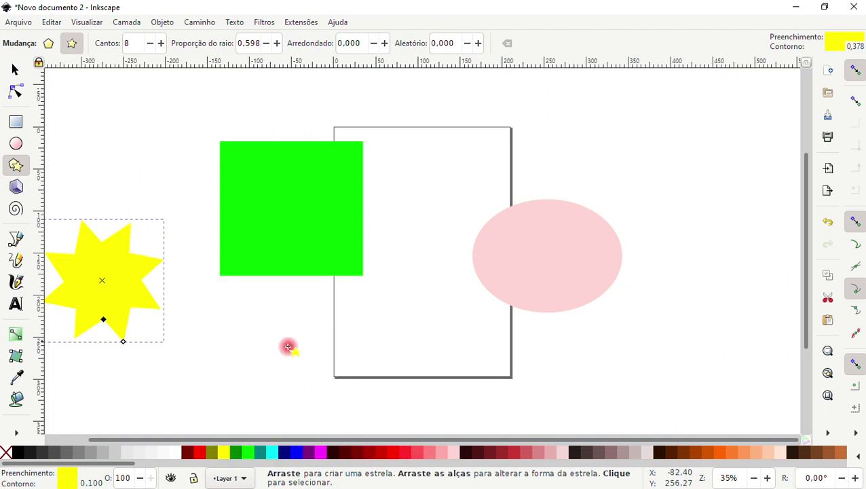
click(16, 187)
Step: Draw a 3D box on the lower page, applying a dark maroon then a red fill
drag(422, 308, 386, 319)
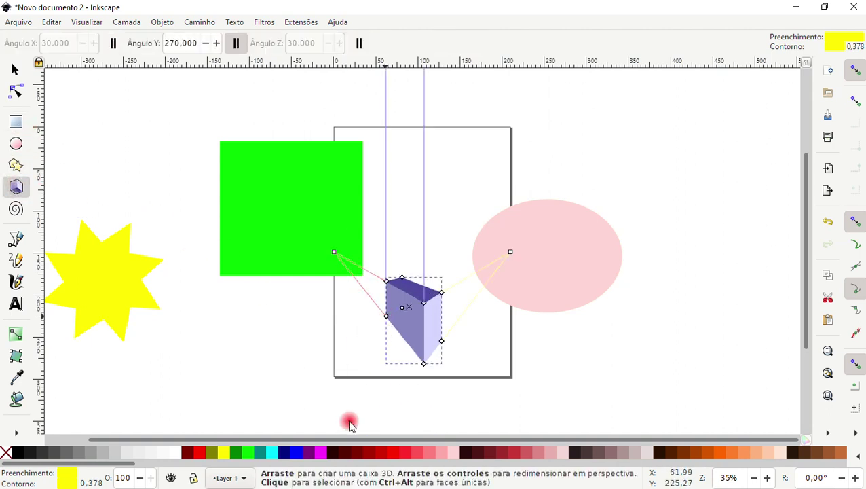
right_click(338, 456)
click(376, 377)
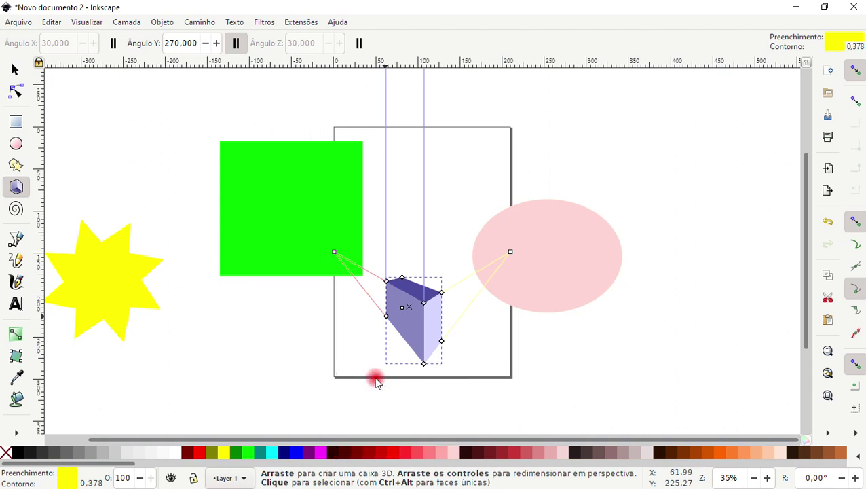
right_click(374, 452)
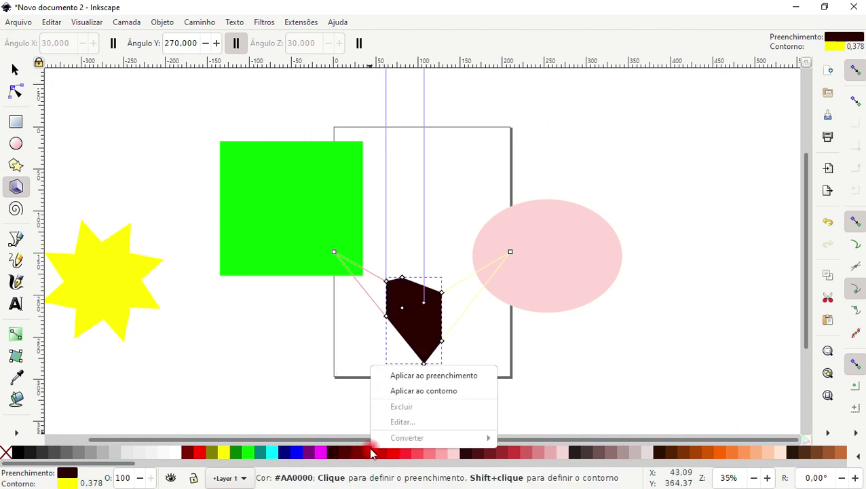
click(416, 376)
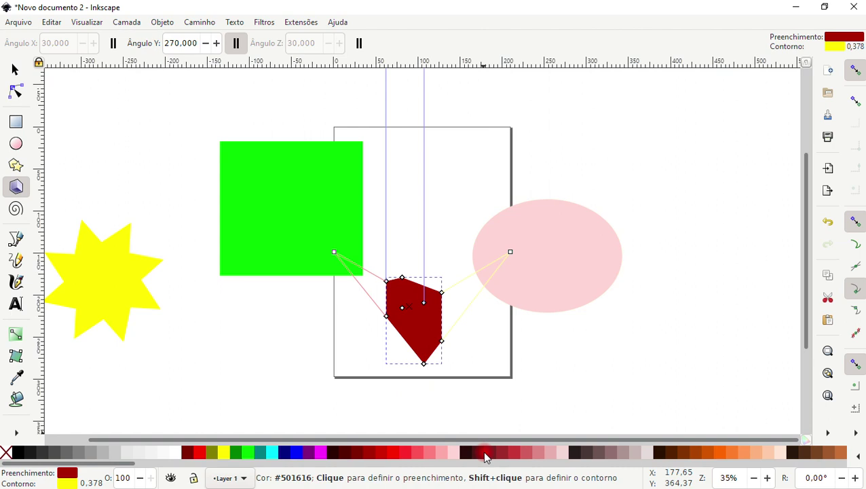
Step: Give the box a dark red outline and pull its vanishing point to the lower left
right_click(483, 455)
click(516, 396)
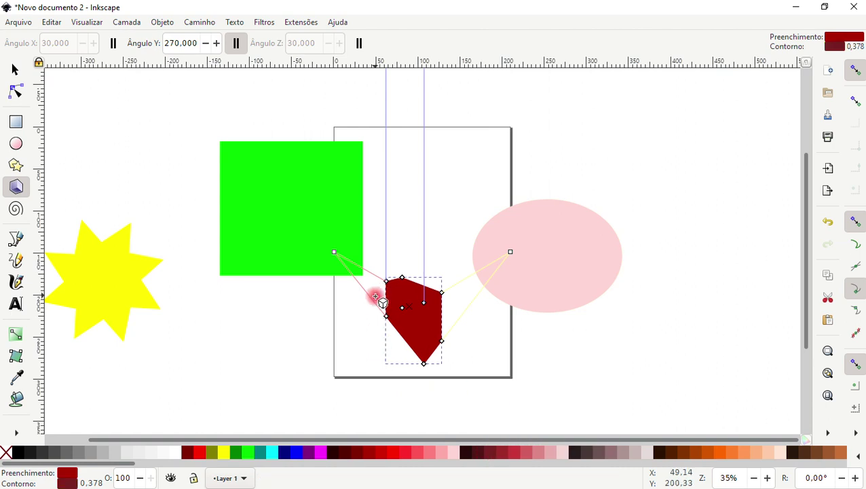
right_click(595, 453)
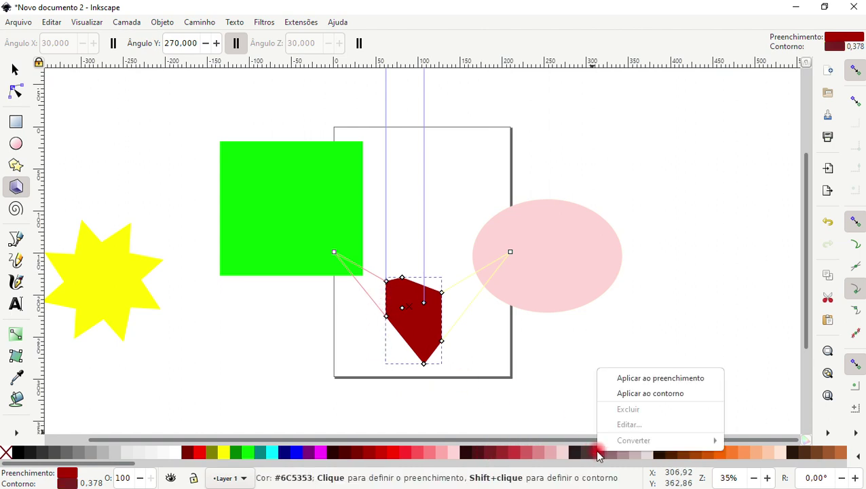
click(638, 393)
mouse_move(334, 252)
mouse_down()
mouse_move(268, 361)
mouse_move(474, 386)
mouse_move(538, 382)
mouse_move(281, 353)
mouse_move(271, 311)
mouse_up()
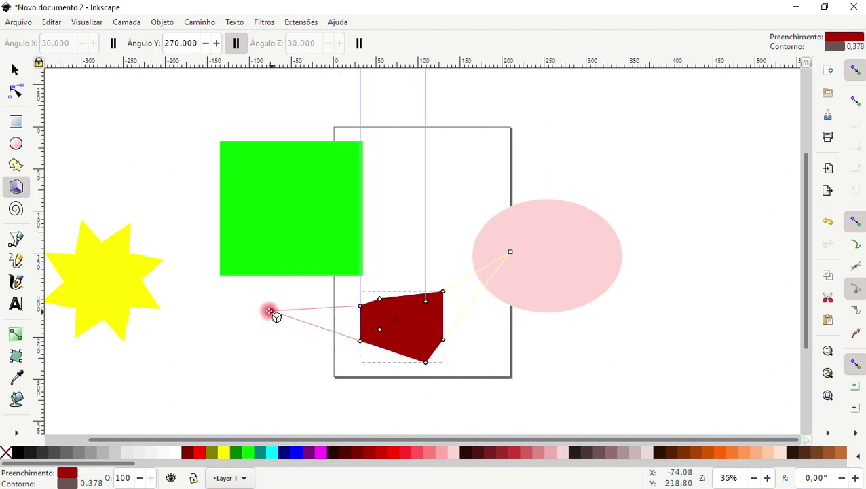
Step: Draw a spiral below the green square and give it a blue outline
click(15, 209)
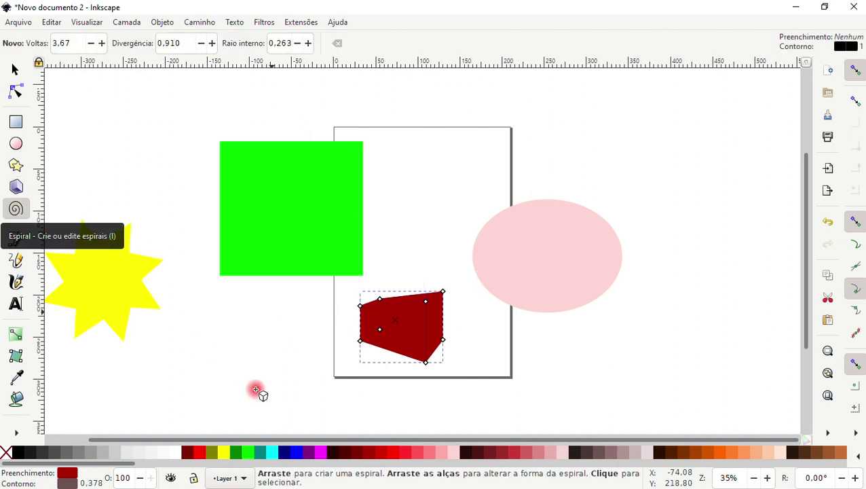
drag(218, 340, 260, 397)
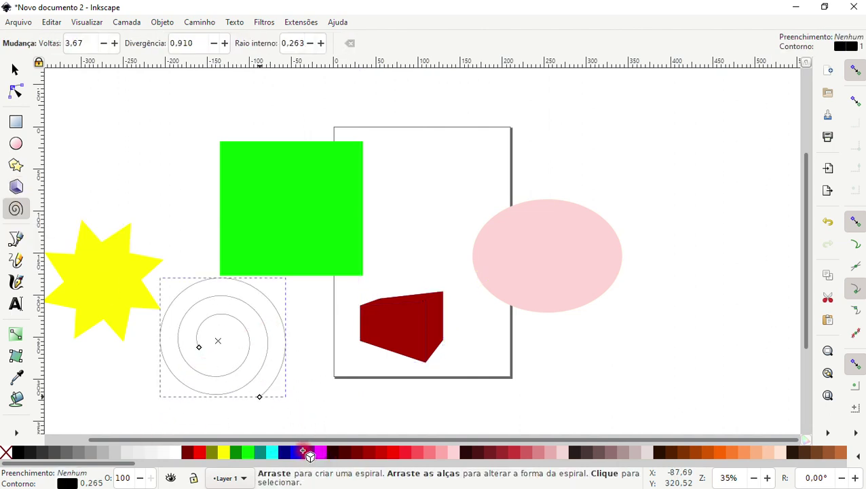
right_click(295, 452)
click(322, 392)
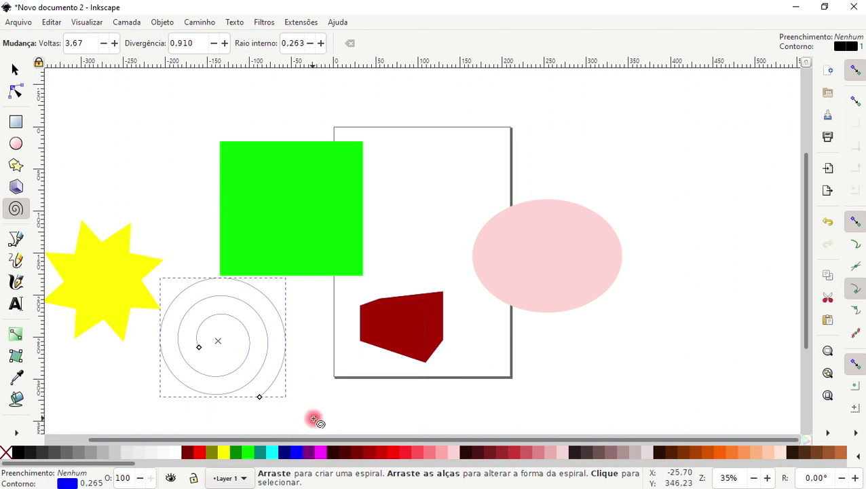
Step: Select all five shapes on the canvas and delete them
click(15, 70)
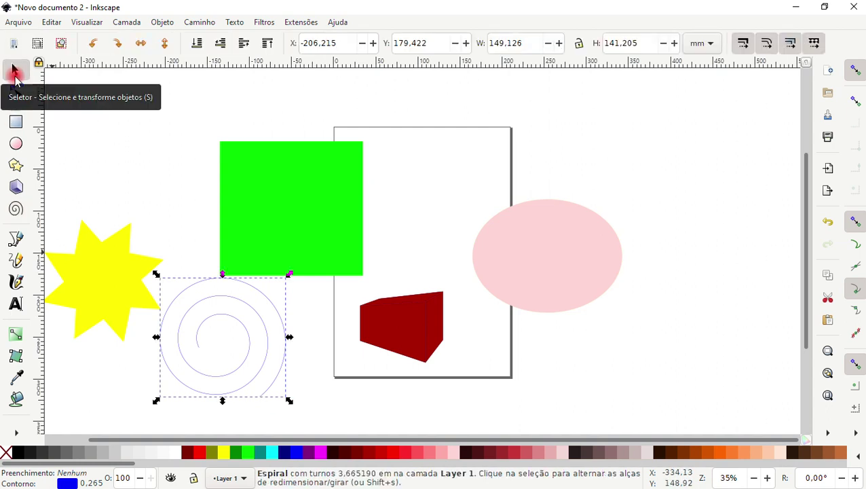
click(13, 45)
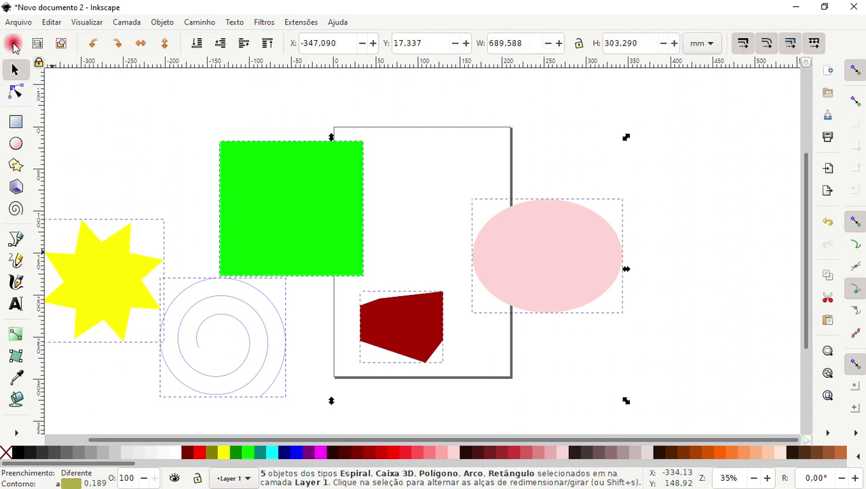
key(Delete)
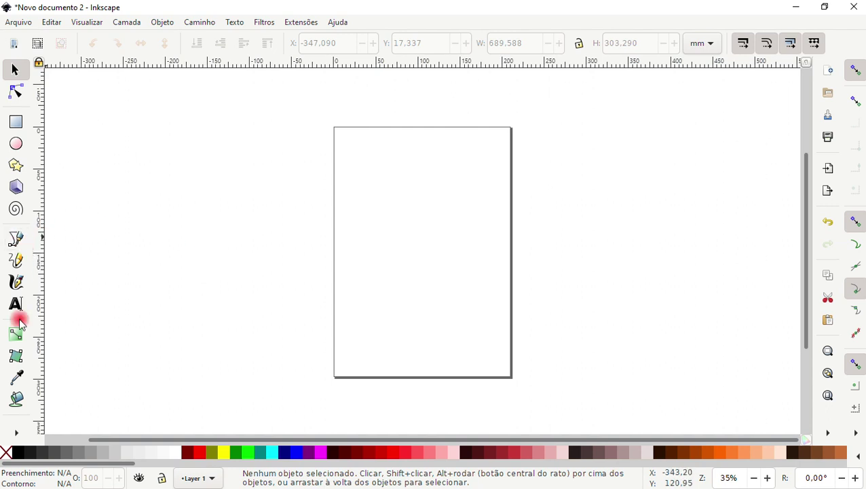
click(16, 238)
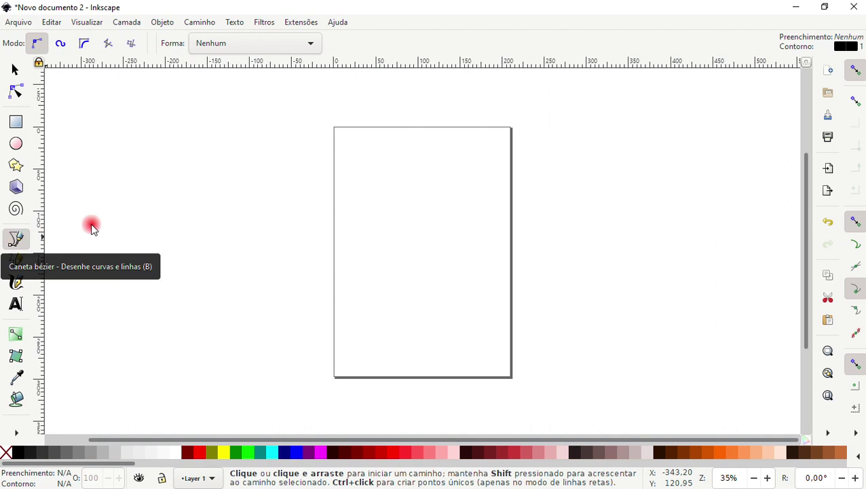
click(214, 159)
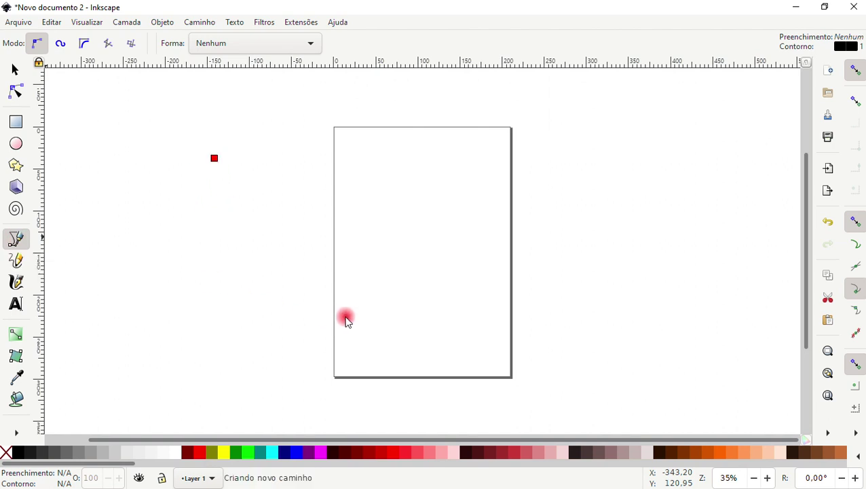
mouse_move(378, 289)
mouse_down()
mouse_move(254, 292)
mouse_move(251, 383)
mouse_move(435, 418)
mouse_move(501, 290)
mouse_move(404, 220)
mouse_move(562, 300)
mouse_up()
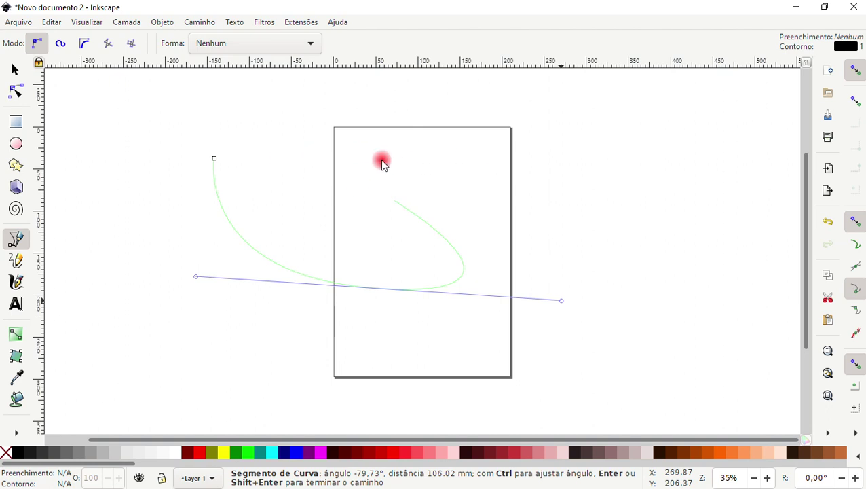
click(474, 105)
click(573, 107)
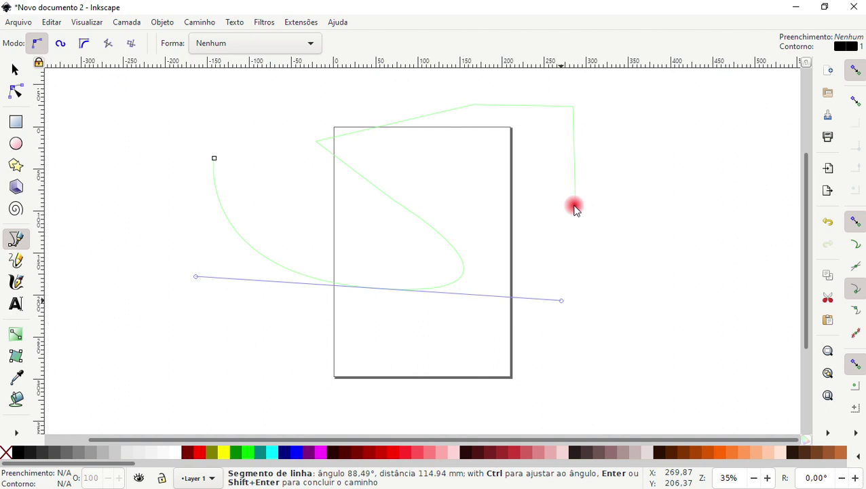
click(574, 206)
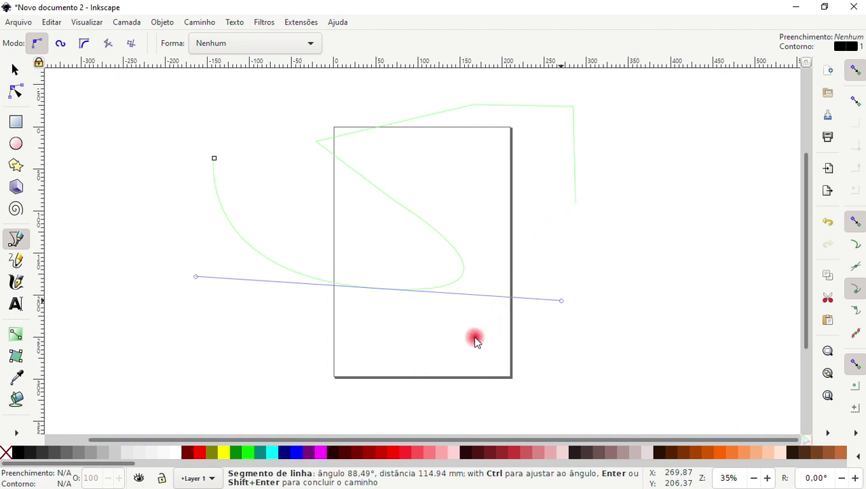
mouse_move(465, 333)
mouse_down()
mouse_move(388, 314)
mouse_move(449, 255)
mouse_move(338, 282)
mouse_move(381, 392)
mouse_move(533, 441)
mouse_move(392, 390)
mouse_move(313, 315)
mouse_move(251, 367)
mouse_up()
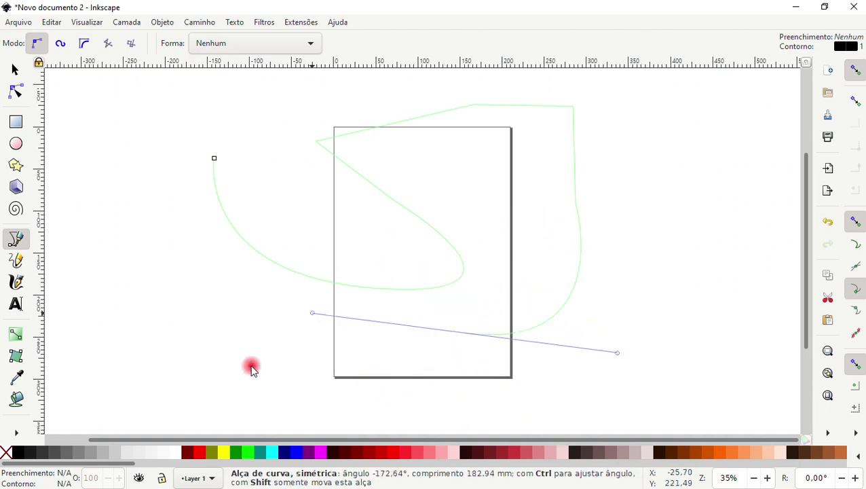
click(15, 70)
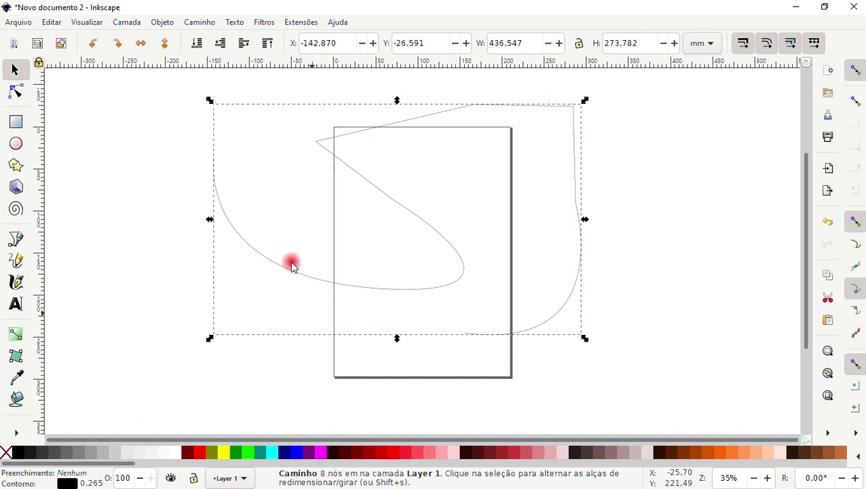
key(Delete)
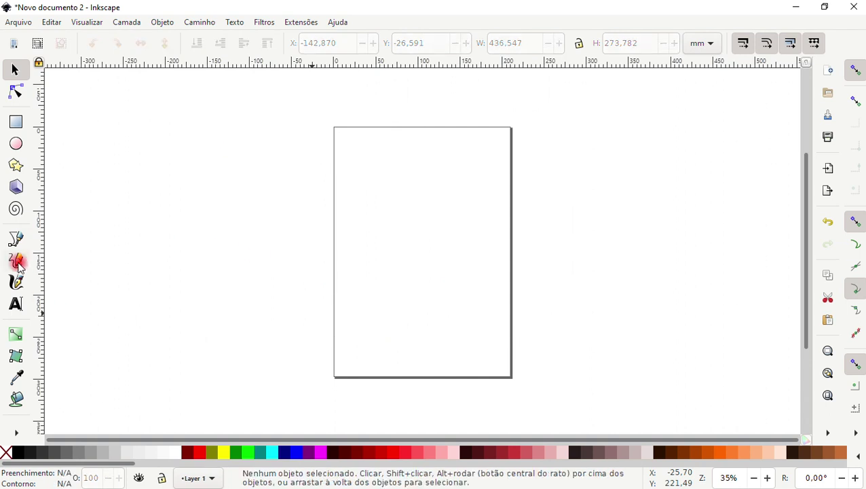
click(17, 262)
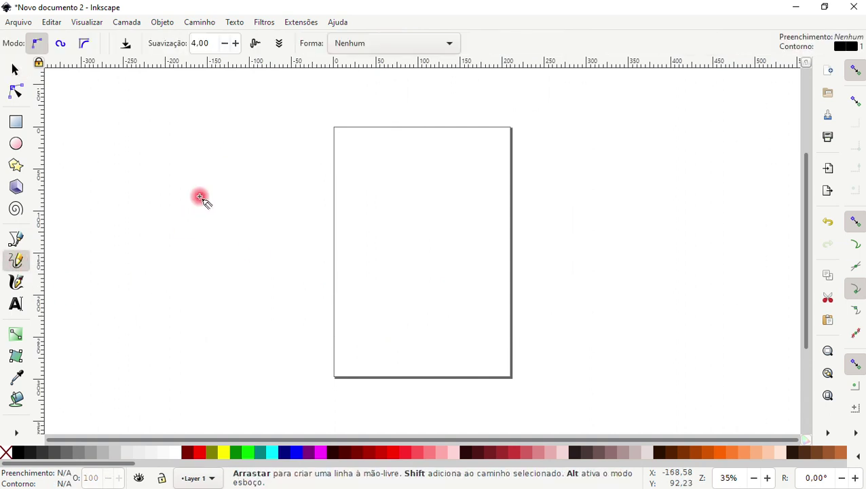
mouse_move(292, 186)
mouse_down()
mouse_move(160, 292)
mouse_move(445, 331)
mouse_move(374, 255)
mouse_move(604, 241)
mouse_move(601, 116)
mouse_move(535, 110)
mouse_move(495, 155)
mouse_move(429, 180)
mouse_move(312, 188)
mouse_up()
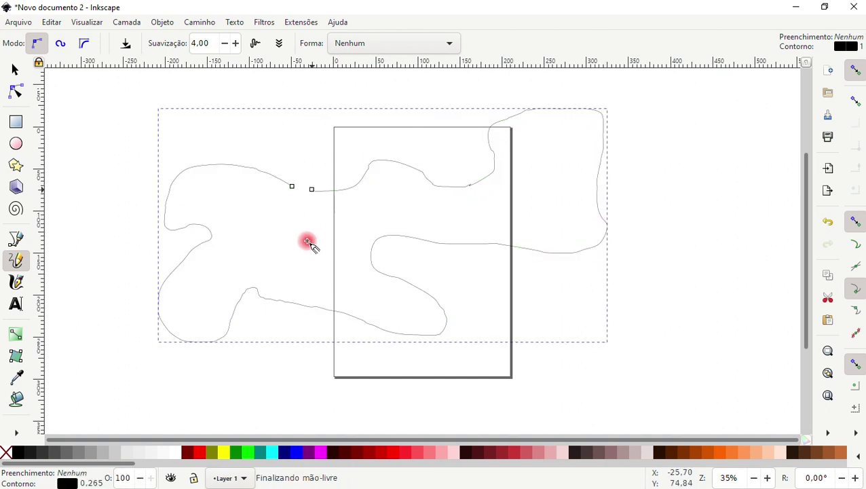
key(Delete)
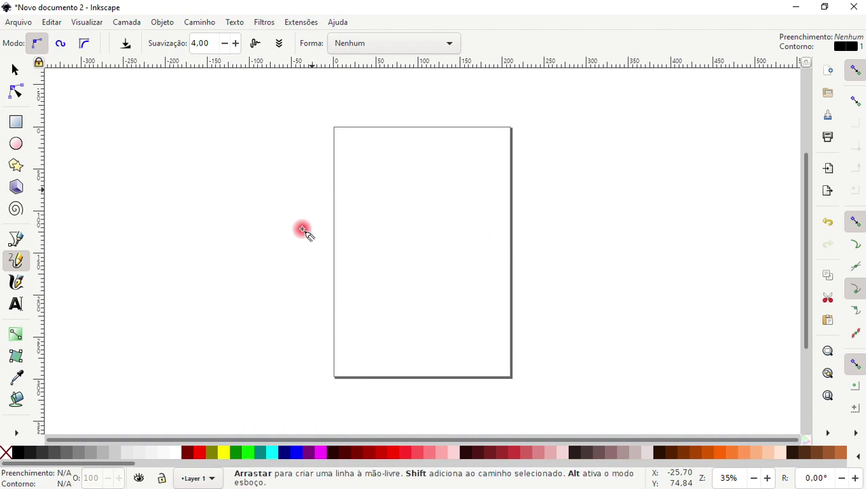
click(18, 282)
Step: Draw five looping calligraphic strokes left of, across, and right of the page, including a zigzag
mouse_move(329, 218)
mouse_down()
mouse_move(311, 207)
mouse_move(186, 208)
mouse_move(203, 314)
mouse_up()
mouse_move(363, 299)
mouse_down()
mouse_move(251, 309)
mouse_move(285, 330)
mouse_move(262, 251)
mouse_up()
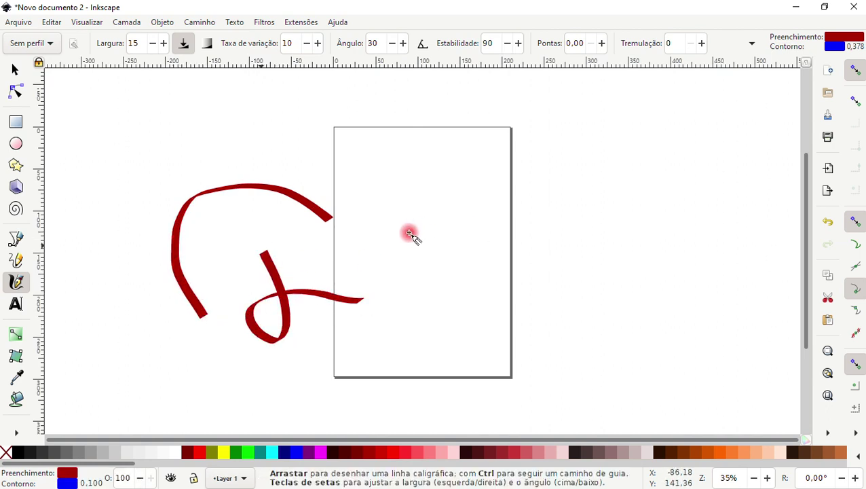
mouse_move(410, 234)
mouse_down()
mouse_move(541, 201)
mouse_move(449, 319)
mouse_move(601, 226)
mouse_move(573, 252)
mouse_move(558, 320)
mouse_up()
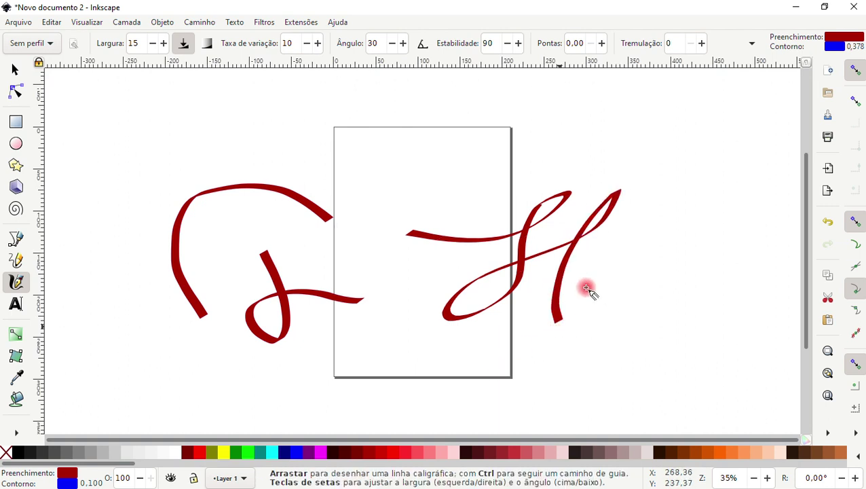
mouse_move(585, 288)
mouse_down()
mouse_move(670, 226)
mouse_move(649, 354)
mouse_move(648, 345)
mouse_up()
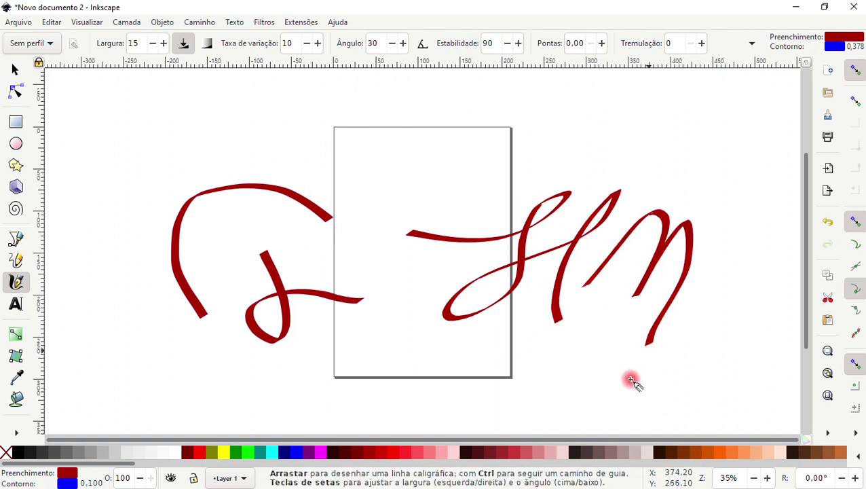
mouse_move(621, 377)
mouse_down()
mouse_move(744, 294)
mouse_move(712, 380)
mouse_move(693, 376)
mouse_move(709, 374)
mouse_up()
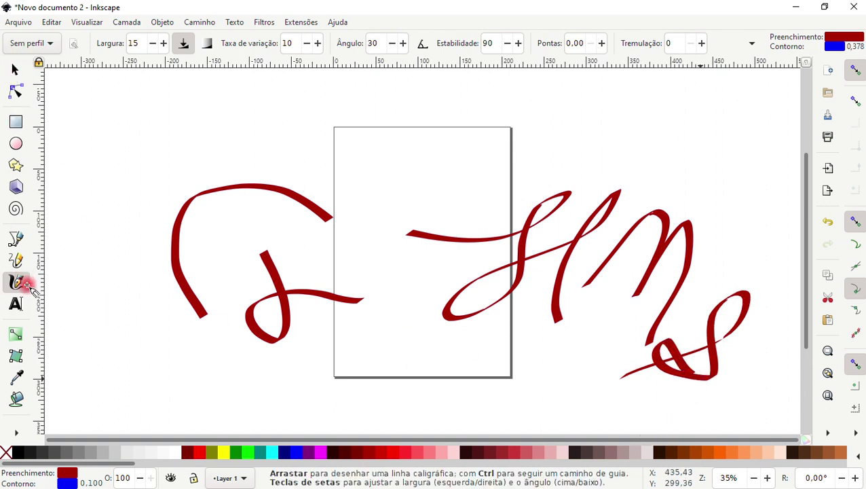
Step: Add a 'games e designer' text line and a 'micropro' flowed text frame at the upper left
click(15, 303)
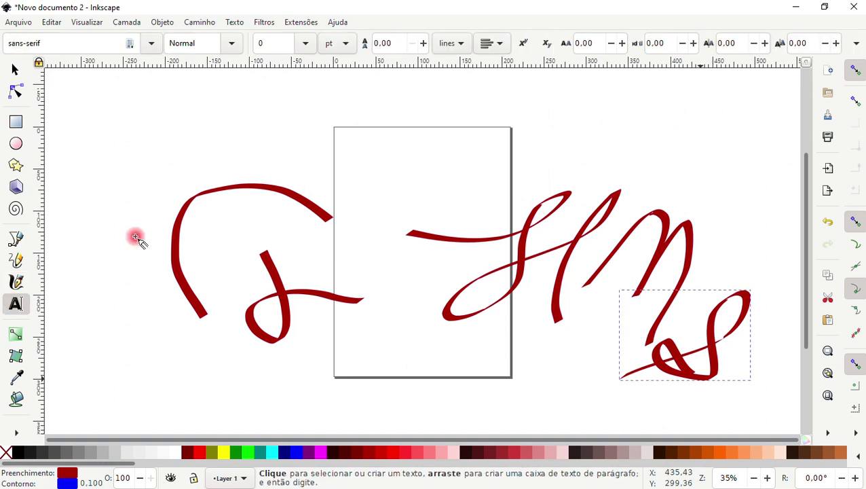
click(164, 127)
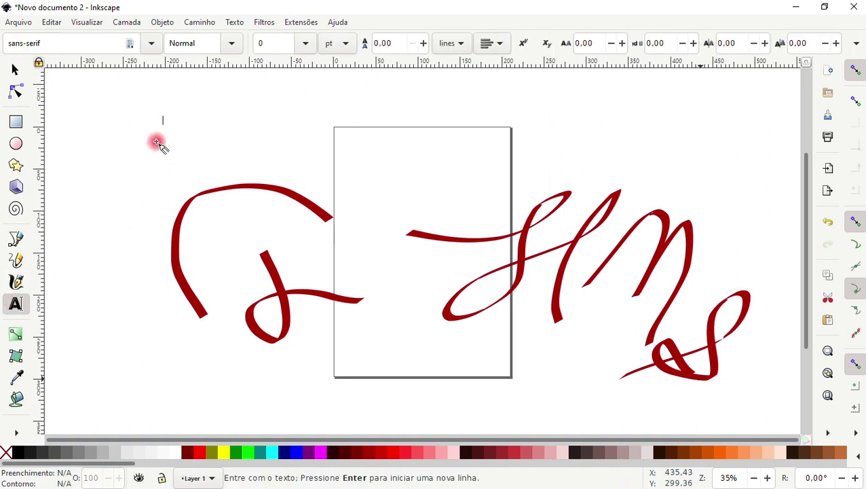
text(aa)
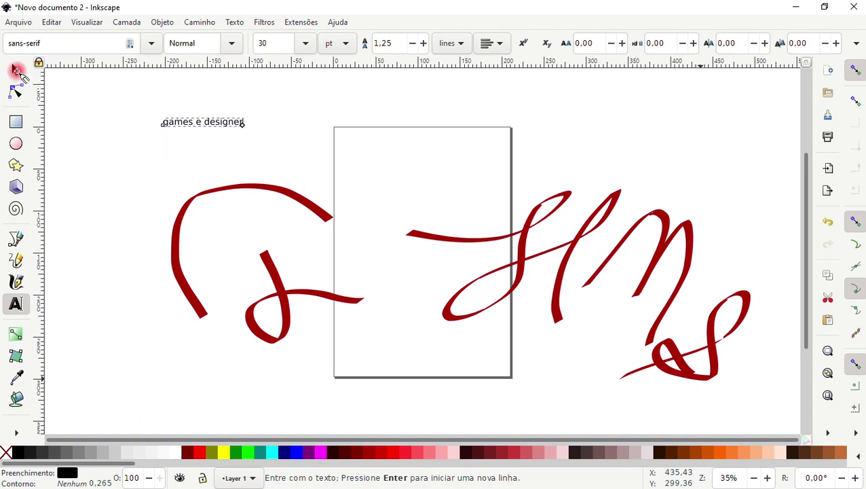
drag(87, 143, 129, 214)
text(micropro micropro)
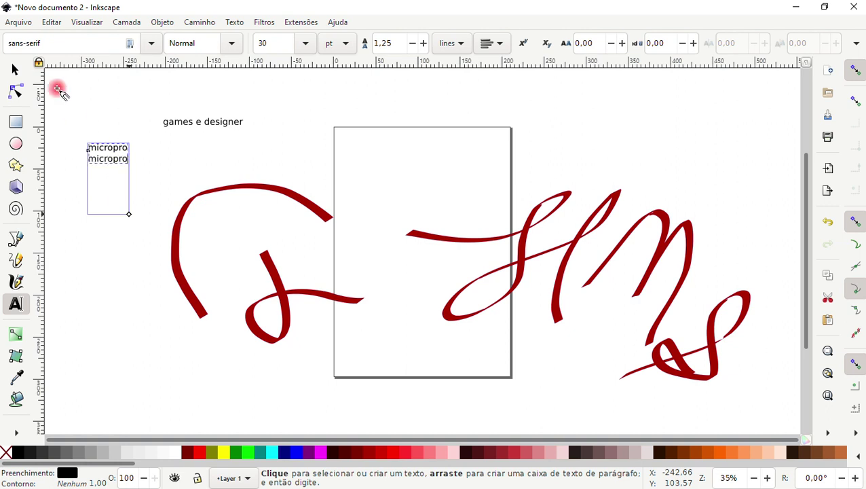
Step: Select all text and calligraphic strokes and delete them
click(15, 69)
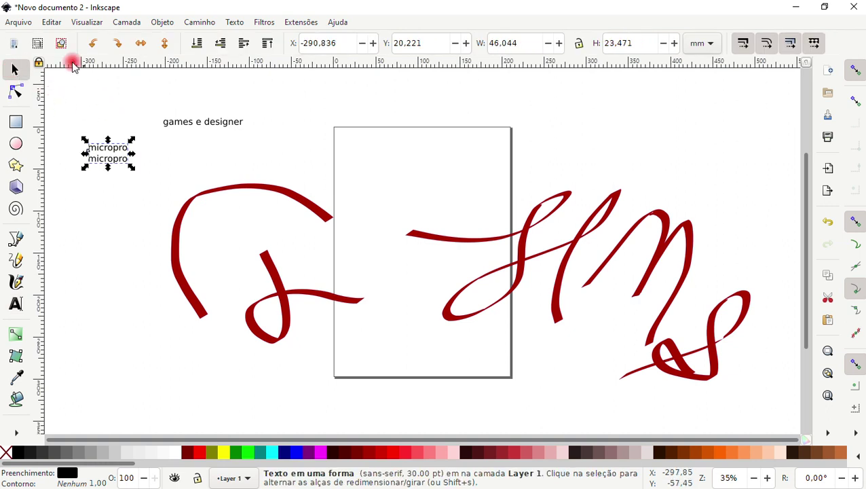
click(14, 43)
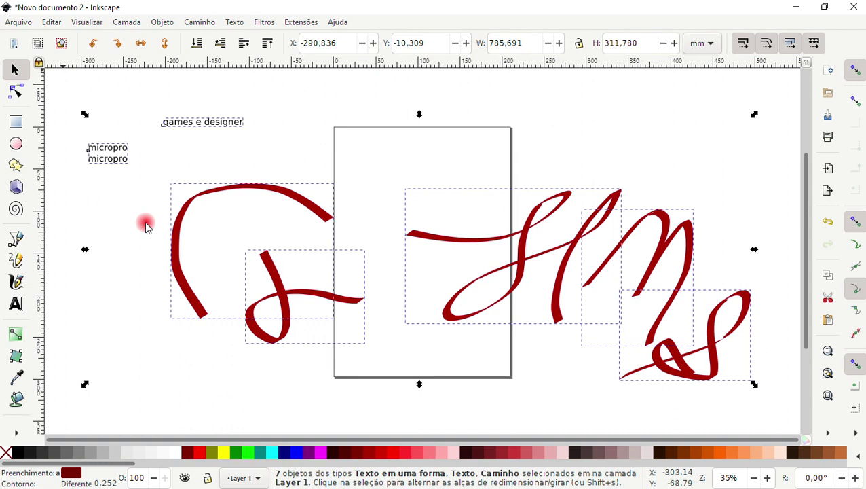
key(Delete)
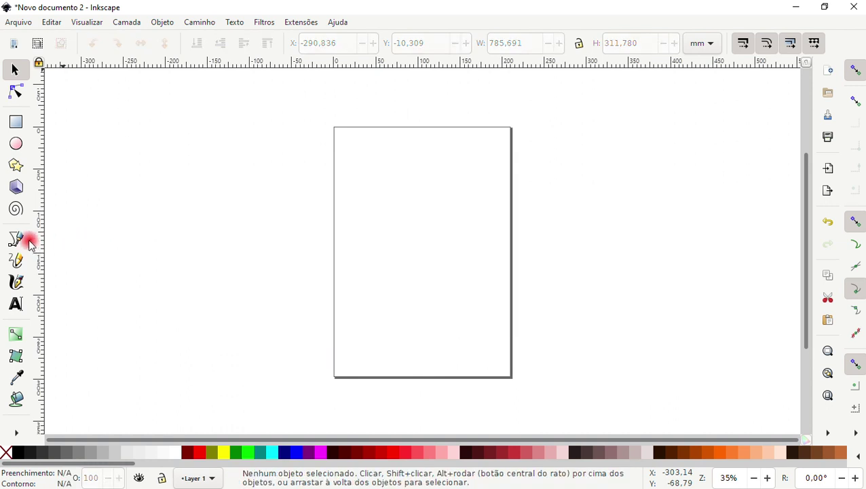